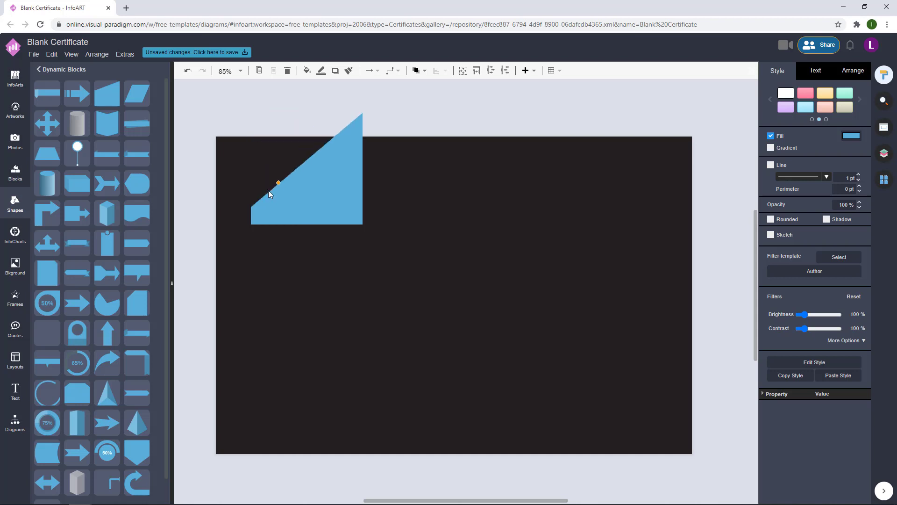
- Reshape the blue shape into a tall right triangle, enlarge it and rotate it three quarter turns
left_click_drag(307, 113, 308, 154)
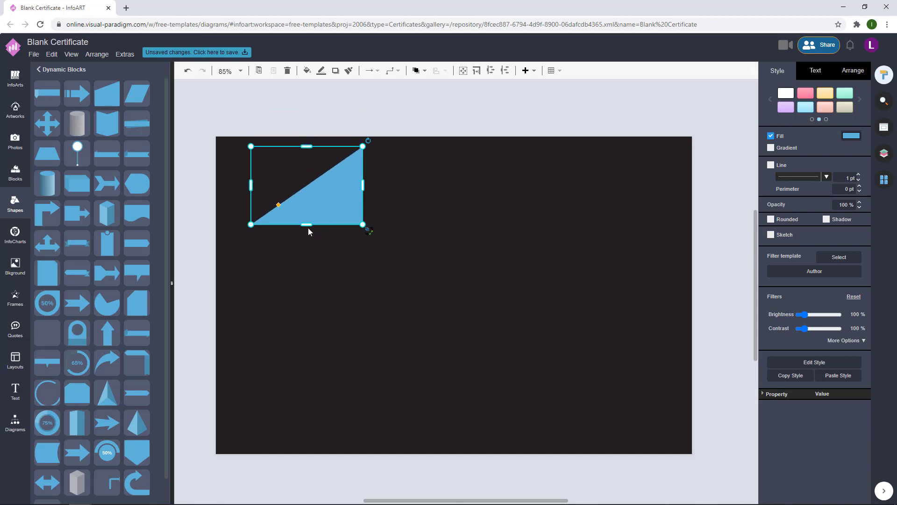
left_click_drag(362, 224, 391, 244)
left_click_drag(321, 146, 320, 167)
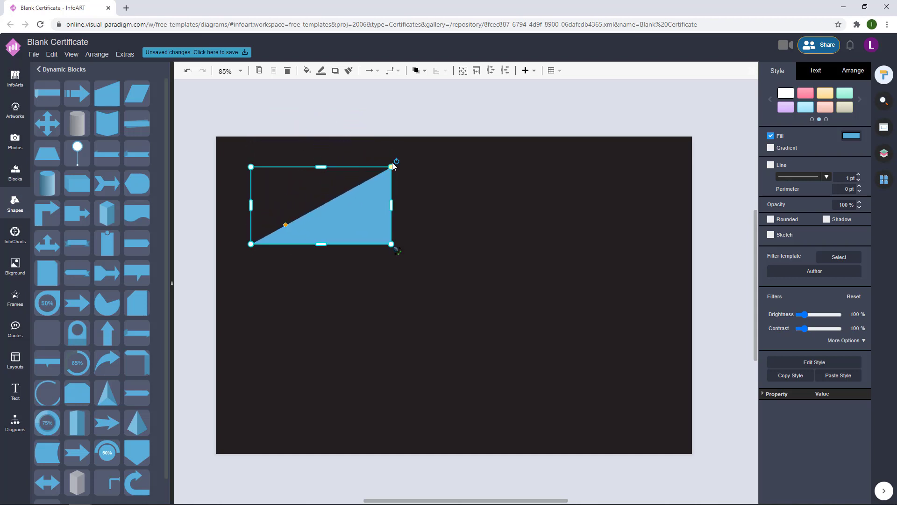
left_click(397, 161)
left_click(367, 282)
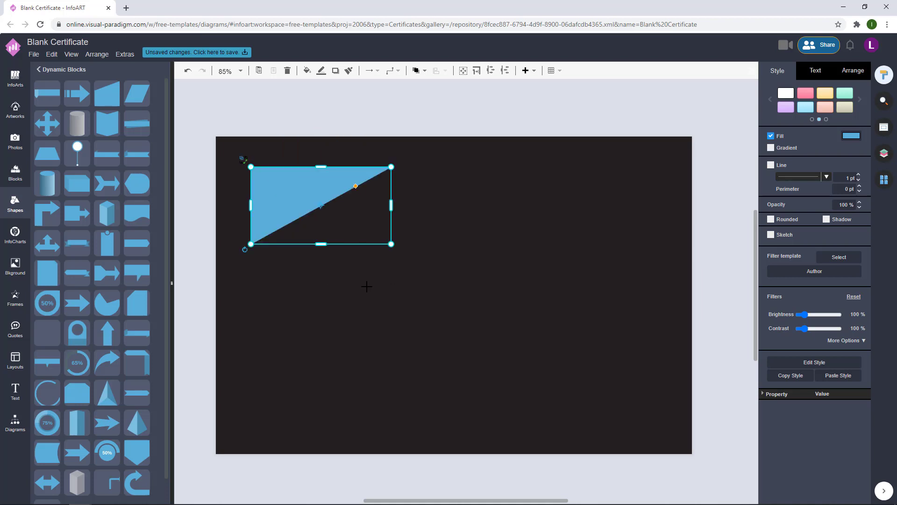
left_click(245, 250)
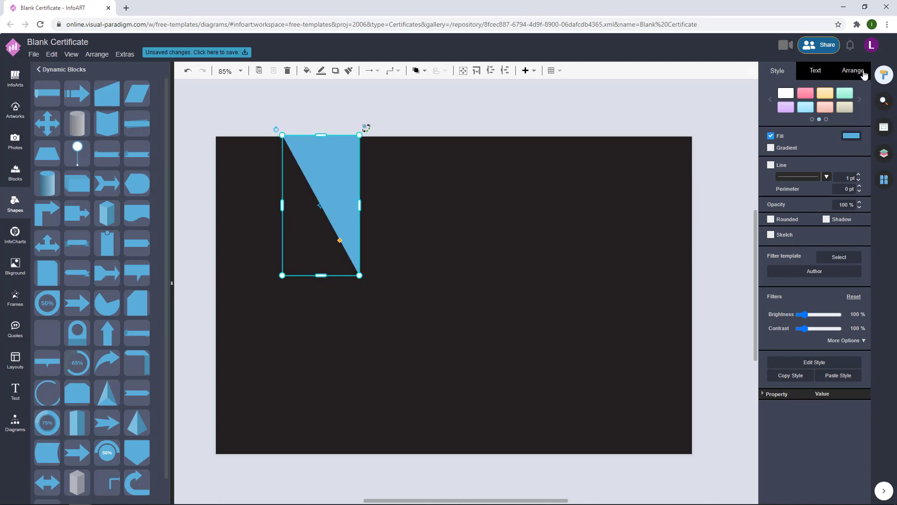
- Flip the triangle in Arrange and move it against the certificate's left edge
left_click(864, 73)
left_click(791, 274)
left_click(791, 275)
left_click(838, 275)
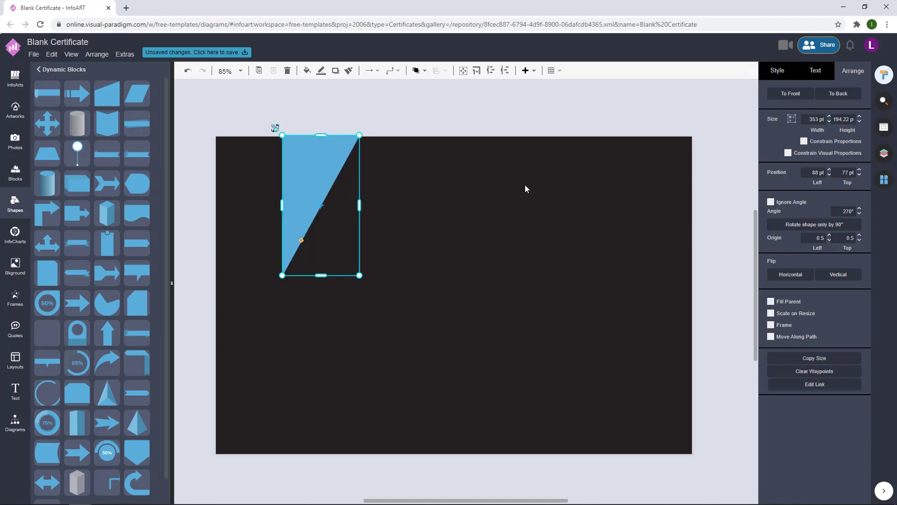
left_click_drag(304, 177, 462, 299)
- Settle the triangle at the left edge and reselect it for copying
left_click(212, 218)
scroll(212, 218, "up", 5)
left_click(275, 215)
left_click(194, 223)
scroll(194, 223, "down", 5)
- Flip the copied triangle to hug the right edge, then add a slanted-top shape near the top
left_click(805, 283)
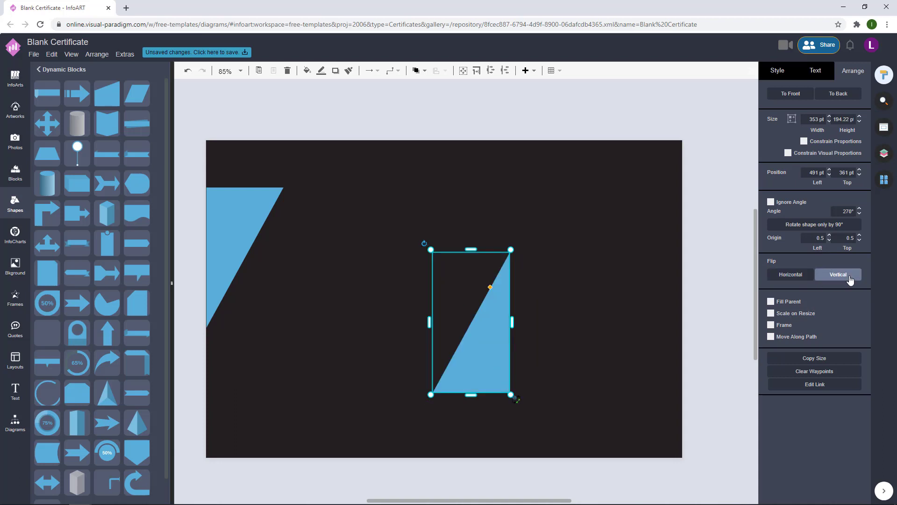
left_click(514, 319)
left_click_drag(474, 356, 642, 373)
left_click_drag(237, 235, 237, 242)
left_click(427, 228)
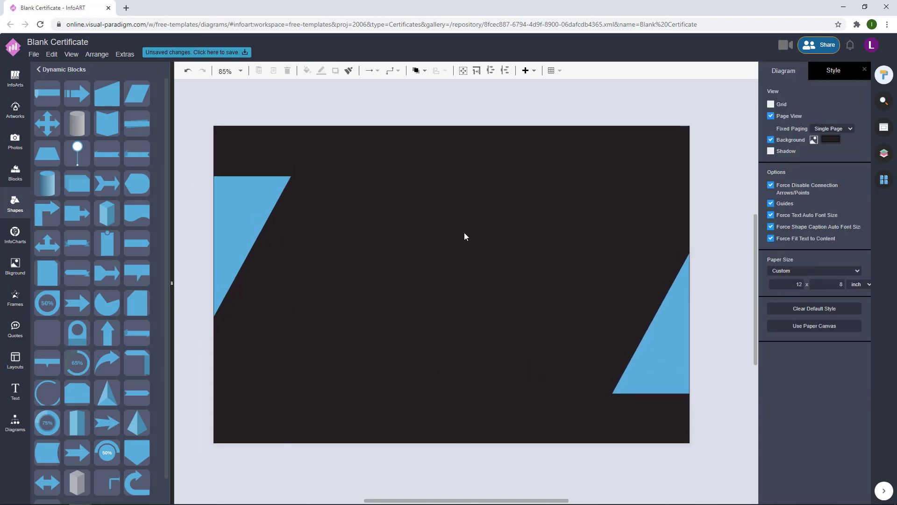
left_click_drag(196, 128, 469, 213)
- Flip the slanted shape and stretch it to 191 x 324 as a band in the top-left corner
left_click(838, 272)
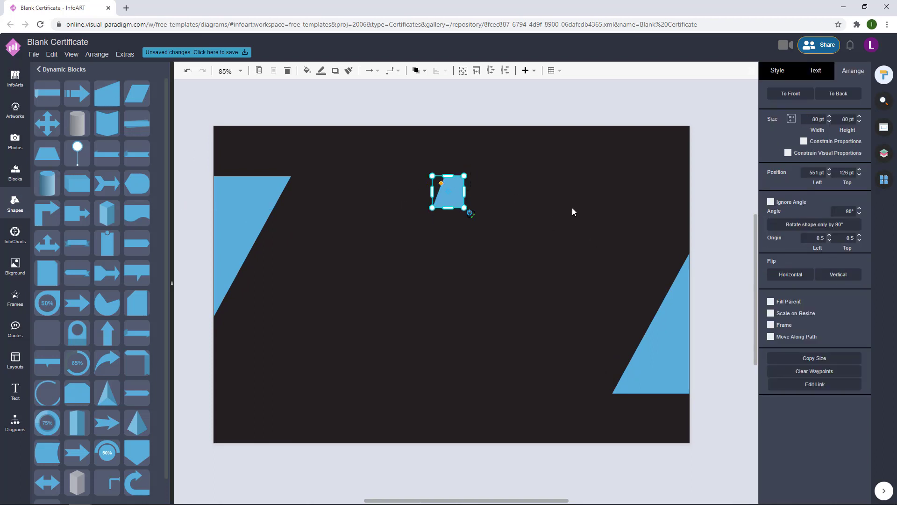
left_click(790, 274)
left_click(544, 205)
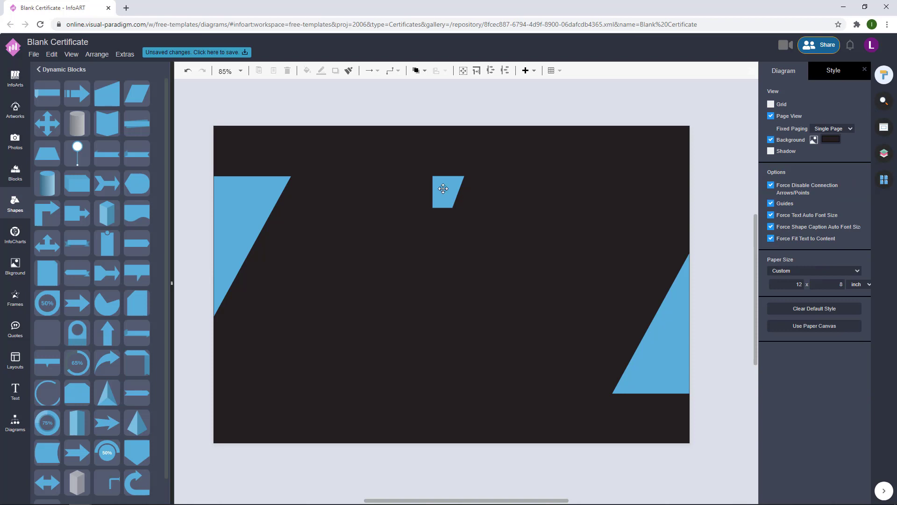
left_click_drag(443, 188, 341, 141)
left_click_drag(277, 159, 266, 197)
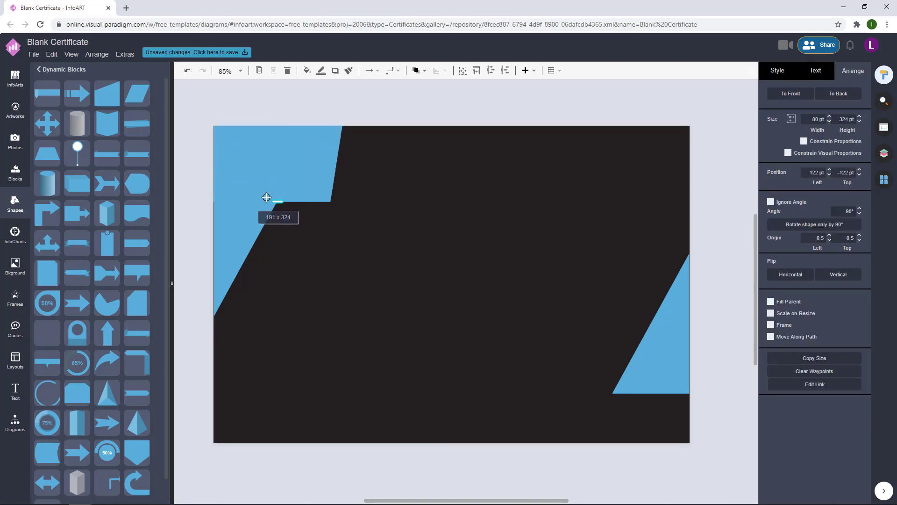
left_click(419, 70)
left_click(357, 83)
left_click(235, 223)
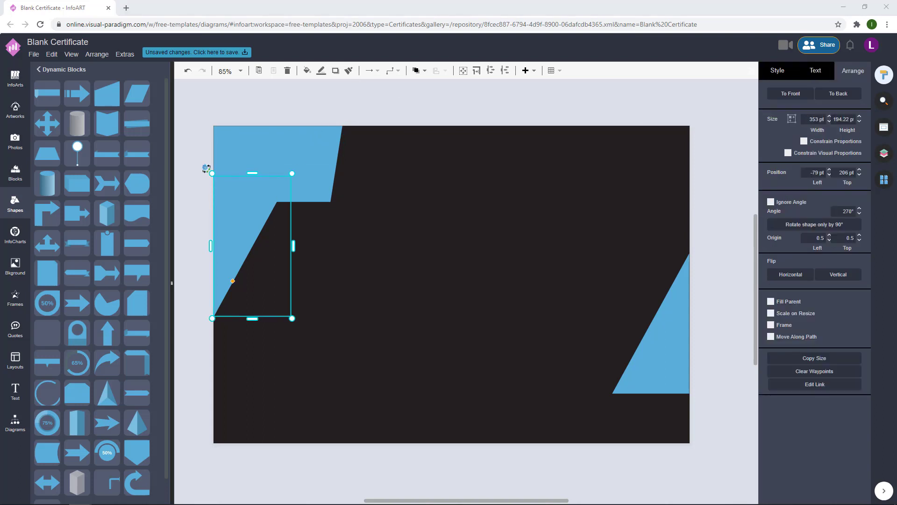
left_click(777, 71)
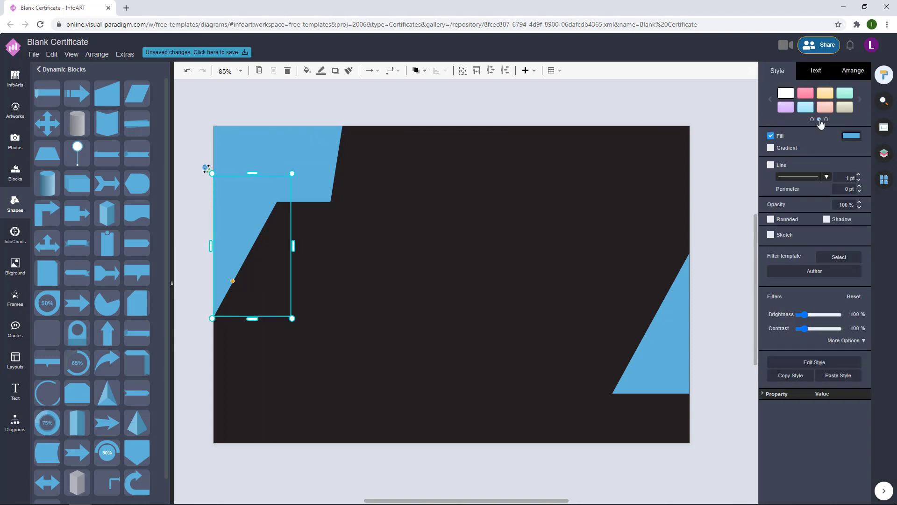
- Fill the left triangle teal and reslant the top-left band's right edge
left_click(851, 136)
left_click(865, 350)
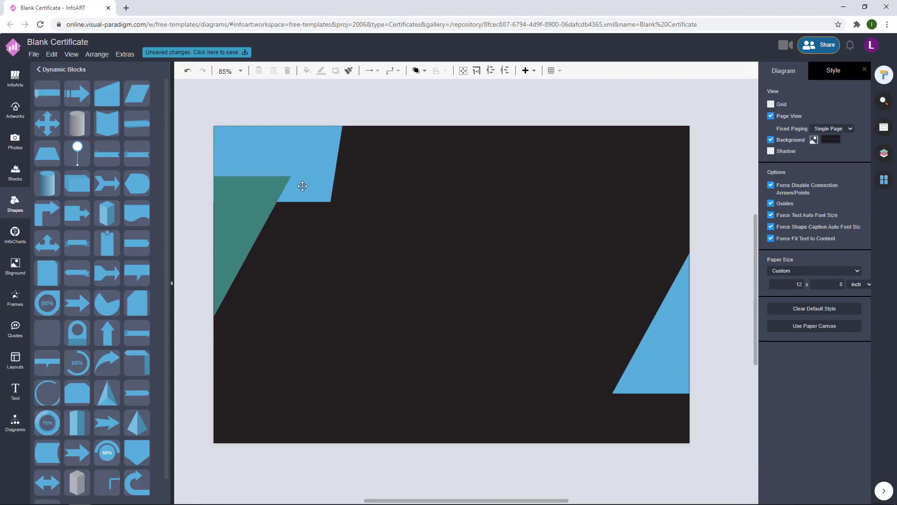
left_click(302, 179)
left_click_drag(331, 186, 319, 186)
left_click(417, 140)
left_click(321, 176)
left_click(360, 156)
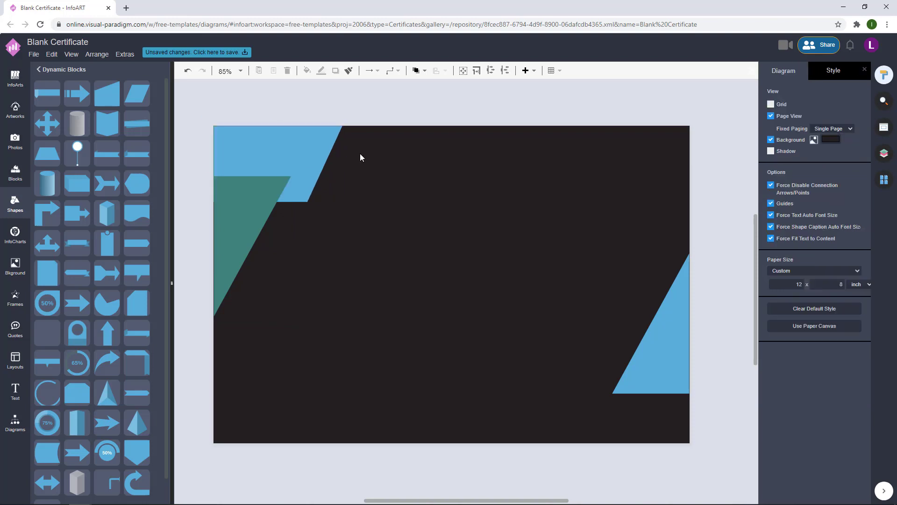
left_click(262, 140)
- Fill the top-left band orange
left_click(851, 136)
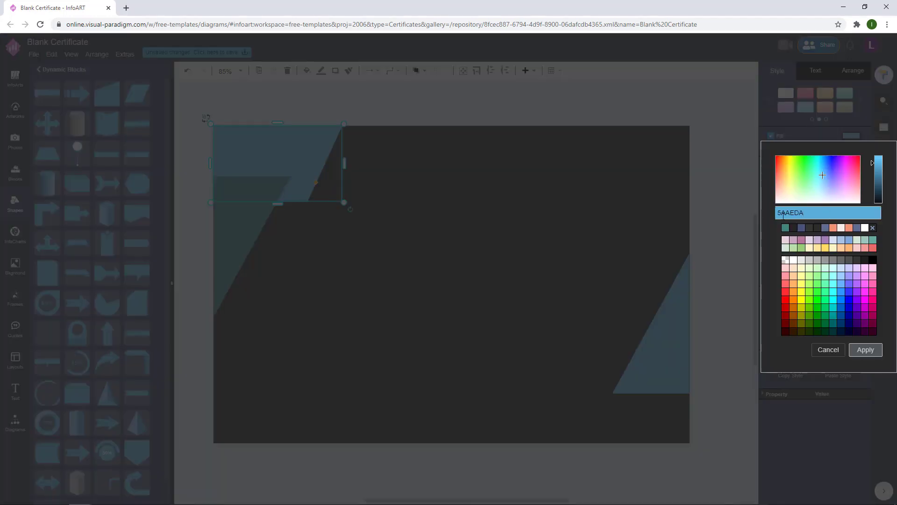
left_click(816, 304)
left_click(865, 348)
left_click(362, 180)
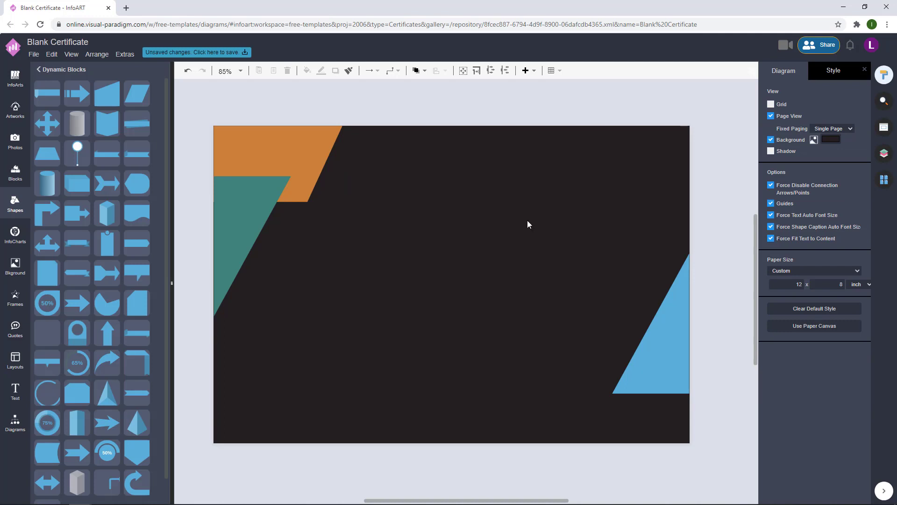
- Brighten the left triangle's teal shade in the colour picker
left_click(234, 192)
left_click(851, 136)
left_click_drag(874, 180, 872, 176)
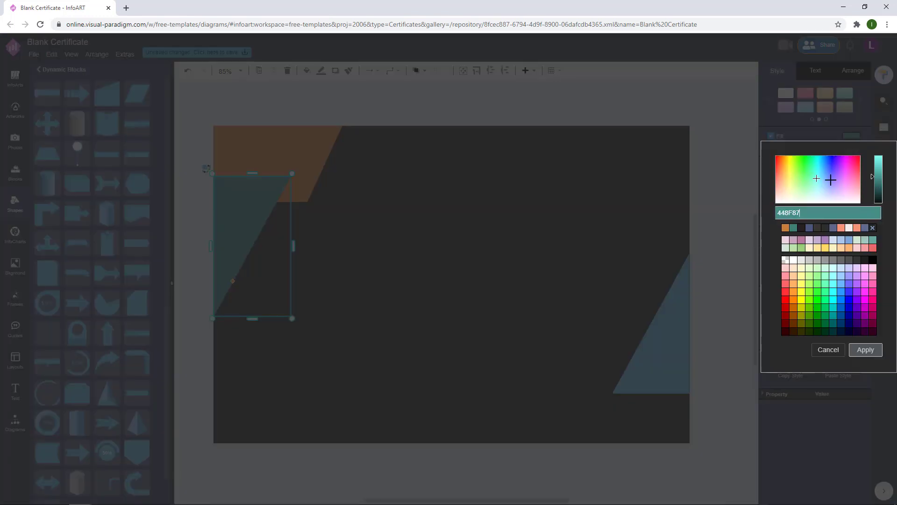
left_click_drag(817, 176, 816, 168)
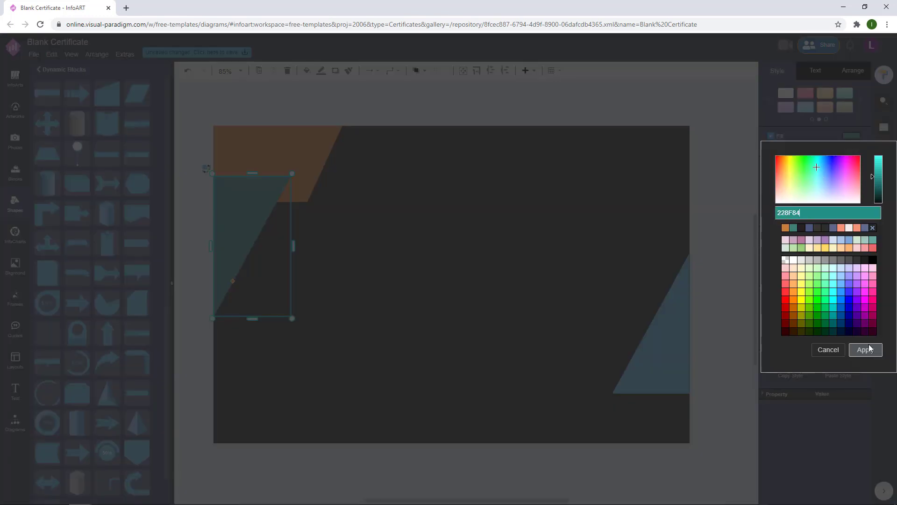
left_click(865, 350)
left_click(388, 167)
- Paste teal colour values into the triangle's fill, ending at 19B0AB
left_click(259, 198)
left_click(851, 137)
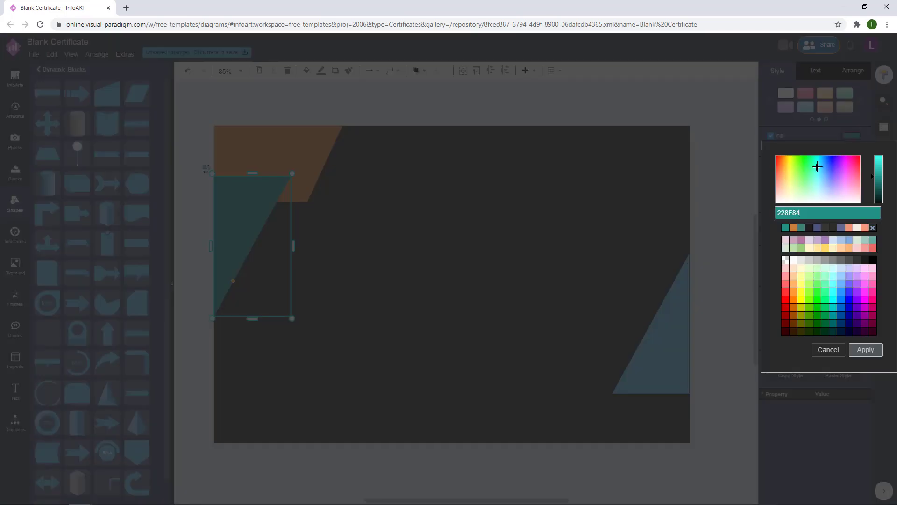
type("148F8B")
left_click(862, 350)
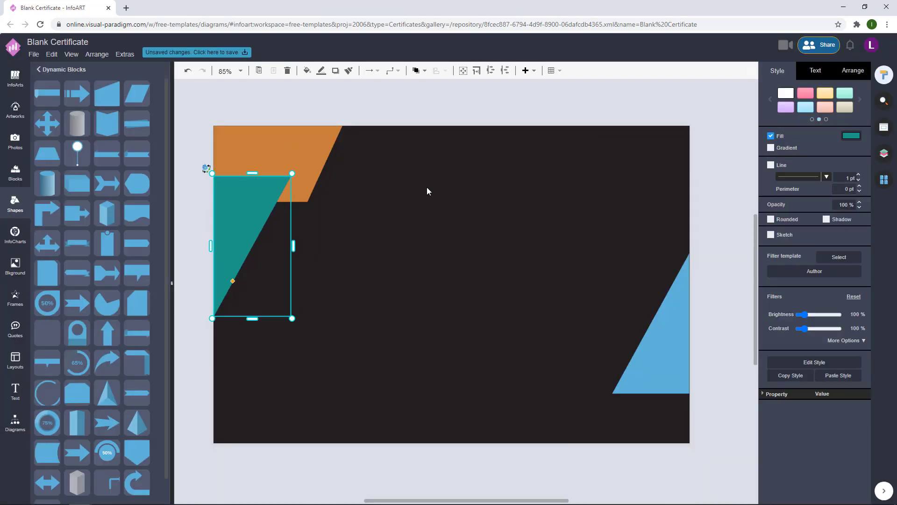
left_click(862, 141)
key("ctrl+v")
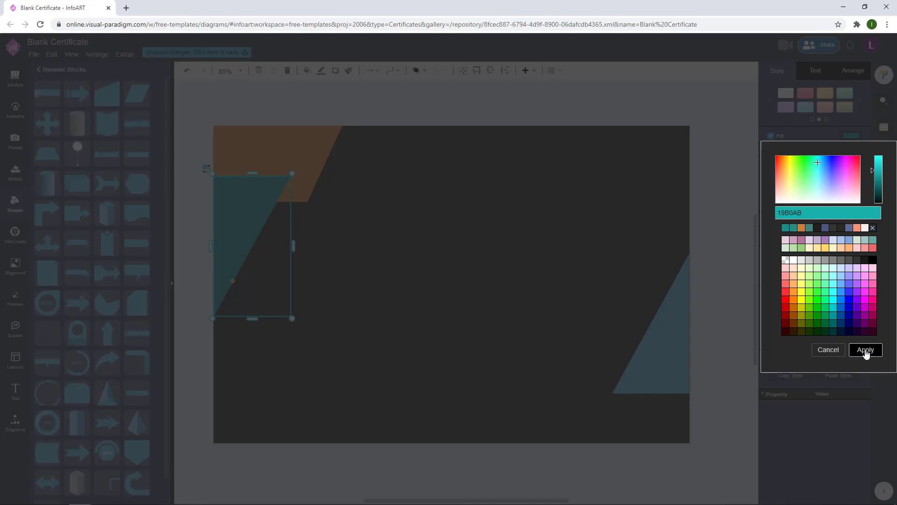
left_click(865, 351)
left_click(335, 176)
- Recolour the top-left band a brighter orange
left_click(318, 169)
left_click(850, 136)
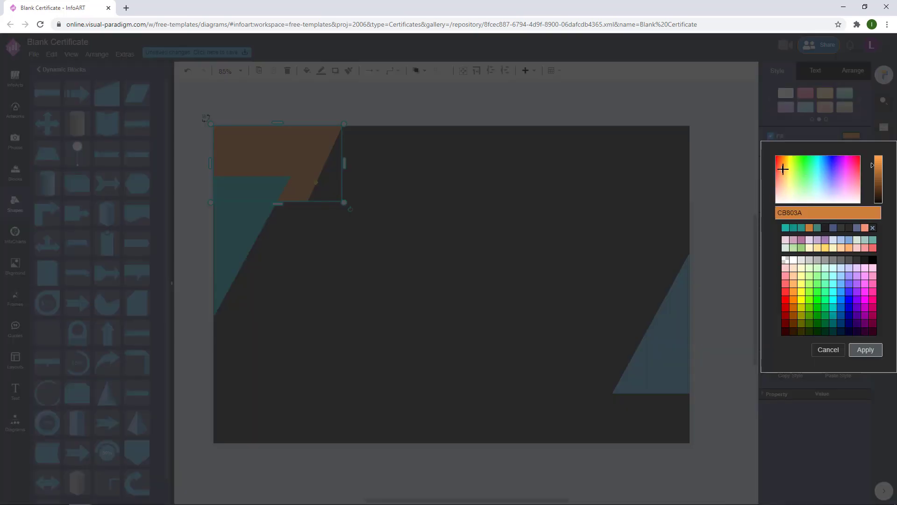
left_click(783, 165)
left_click(877, 160)
left_click(867, 351)
left_click(548, 184)
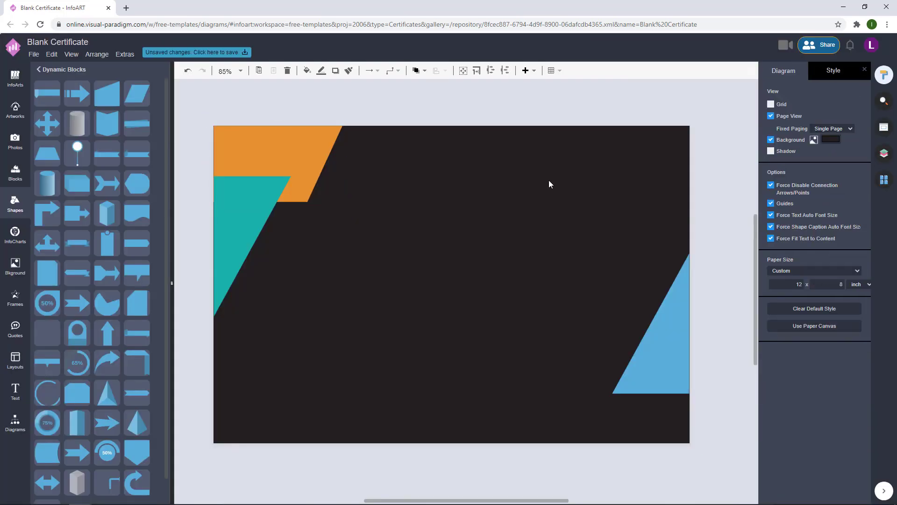
left_click(261, 196)
- Select the band and triangle together in Arrange, then undo the band's accidental shift
left_click(299, 144)
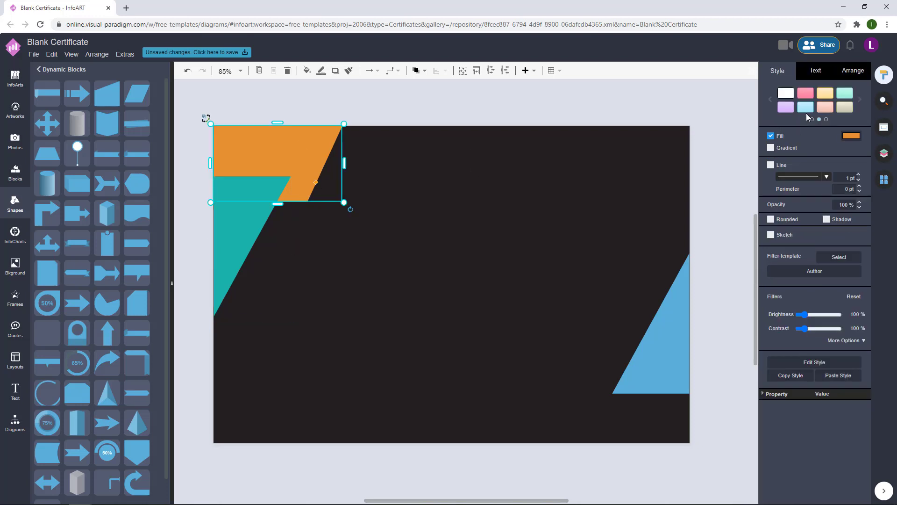
left_click(238, 250, "shift")
left_click(847, 72)
left_click(795, 190)
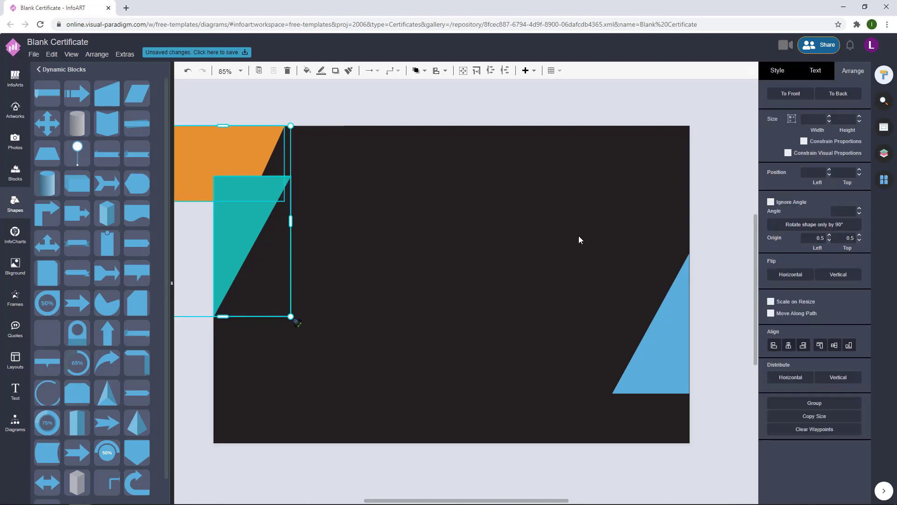
left_click(501, 187)
key("ctrl+z")
- Keep the band and triangle fills unchanged and place a copy of the orange band mid-page
left_click(311, 159)
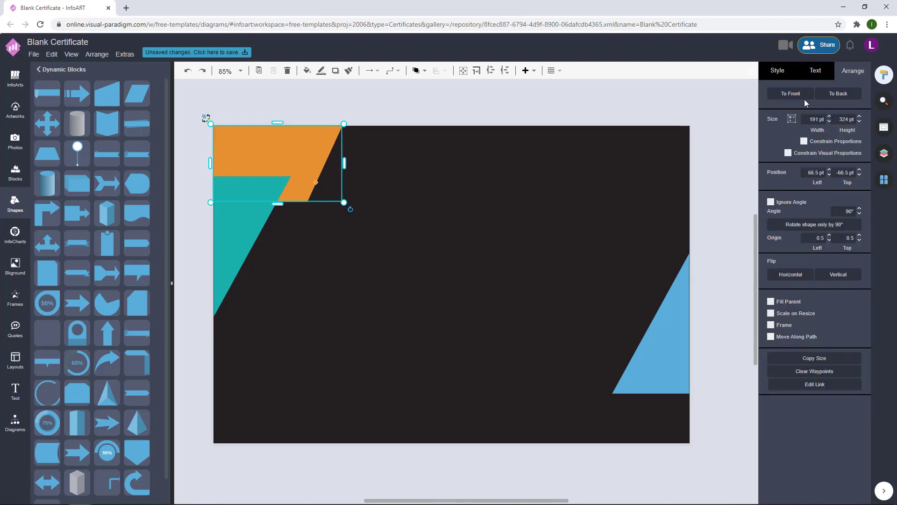
left_click(859, 140)
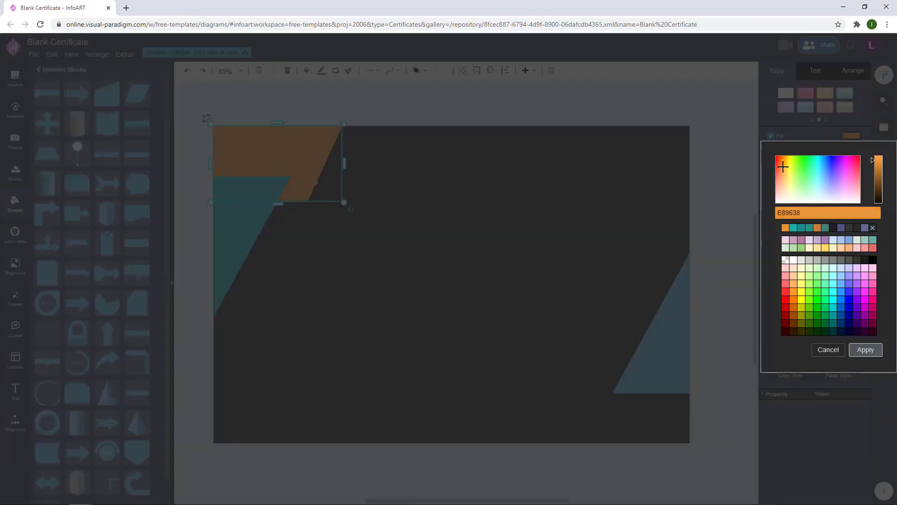
left_click(866, 349)
left_click(547, 234)
left_click(243, 210)
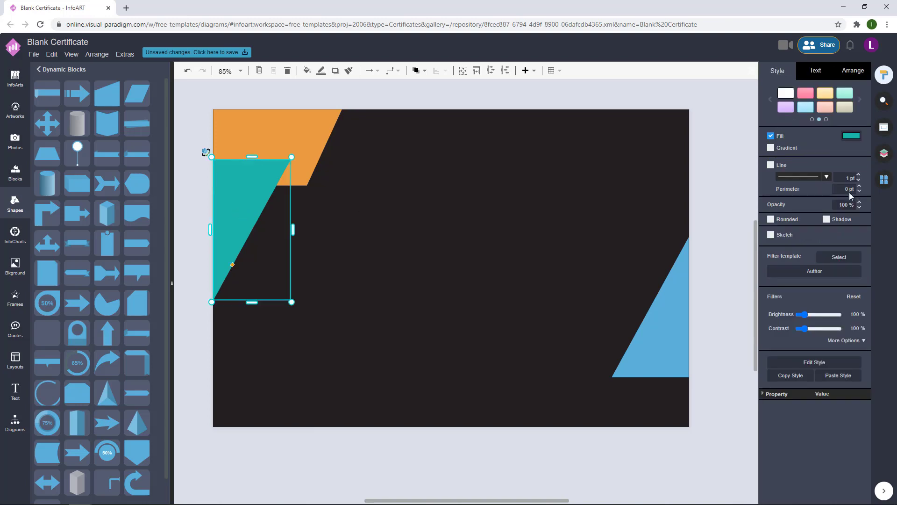
left_click(848, 138)
left_click(865, 349)
left_click(555, 246)
left_click_drag(286, 157, 470, 236)
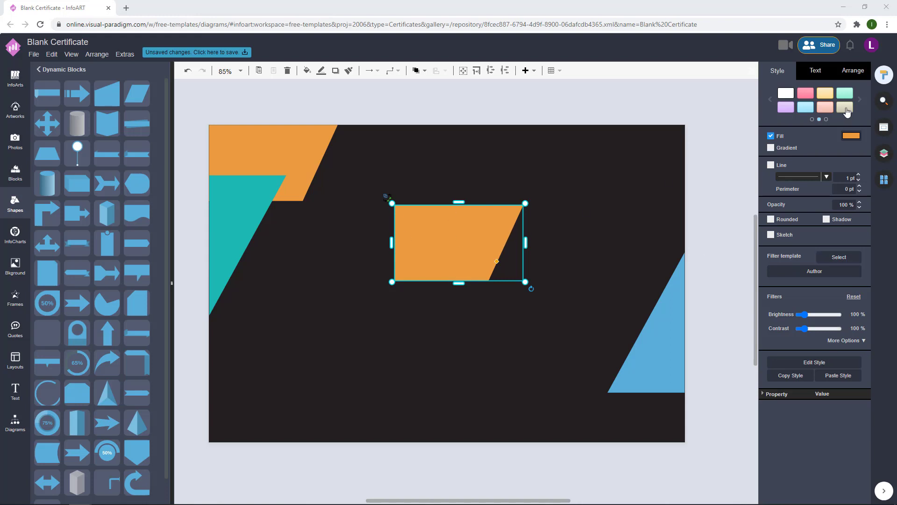
- Flip the orange copy vertically and horizontally and move it toward the bottom-right corner
left_click(852, 70)
left_click(839, 279)
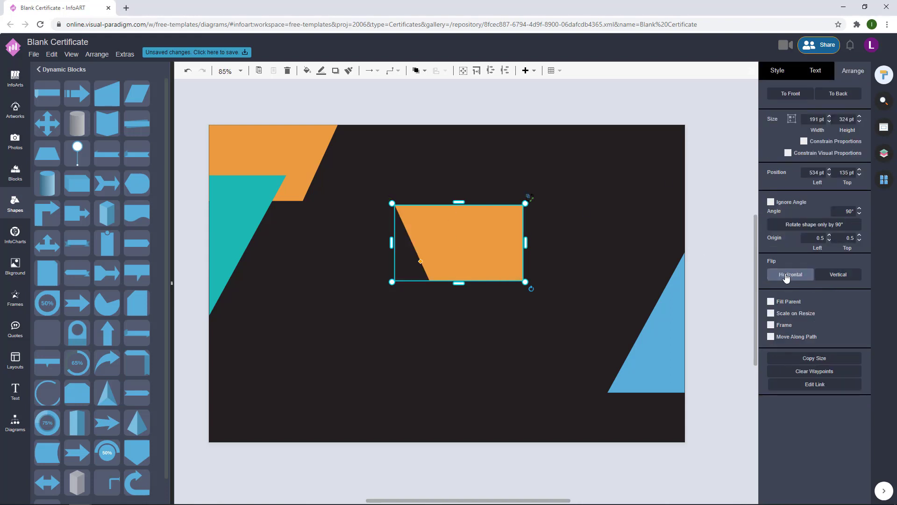
left_click(790, 275)
left_click_drag(503, 254, 633, 397)
scroll(711, 409, "up", 5)
scroll(713, 363, "up", 2)
- Move the right triangle into the bottom-right corner and bring it in front of the orange band
left_click_drag(691, 240, 676, 207)
left_click(720, 217)
scroll(701, 246, "down", 5)
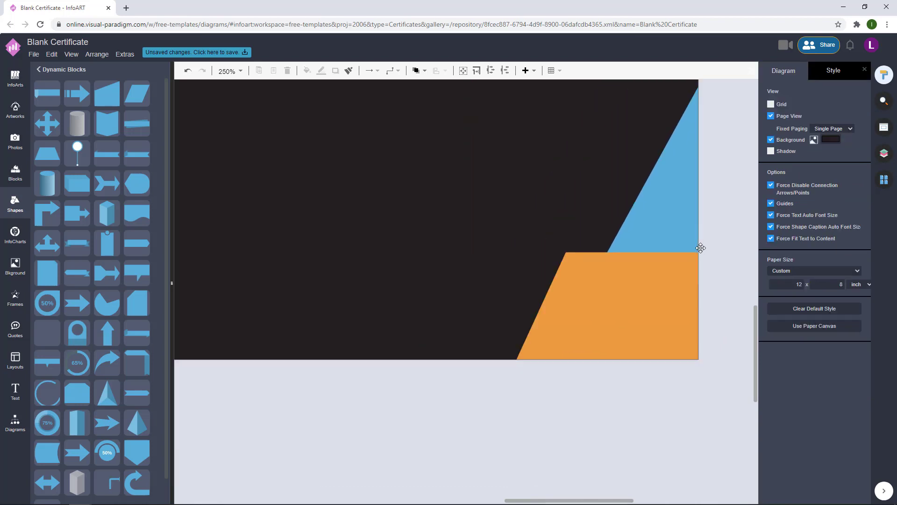
mouse_move(680, 275)
left_mouse_down()
mouse_move(669, 269)
mouse_move(670, 279)
left_mouse_up()
left_click(425, 70)
left_click(432, 86)
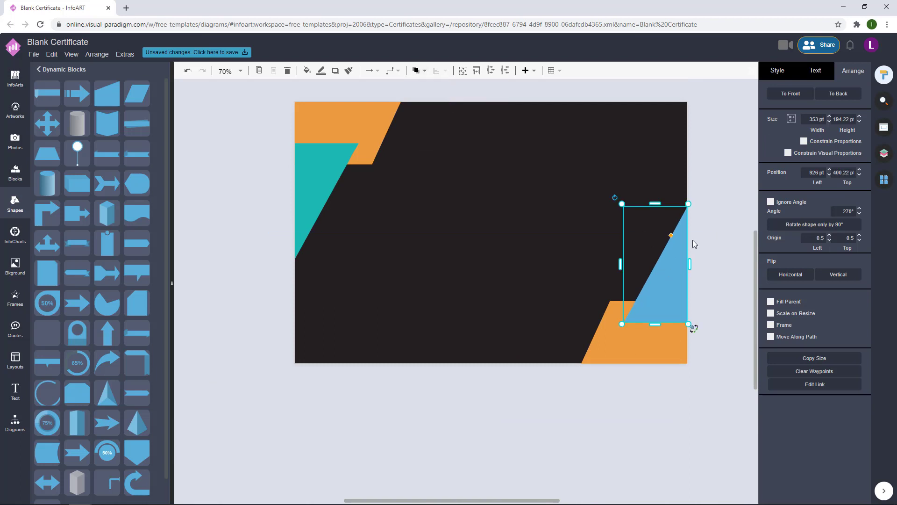
- Fill the bottom-right triangle teal 1AB8B2
left_click(793, 71)
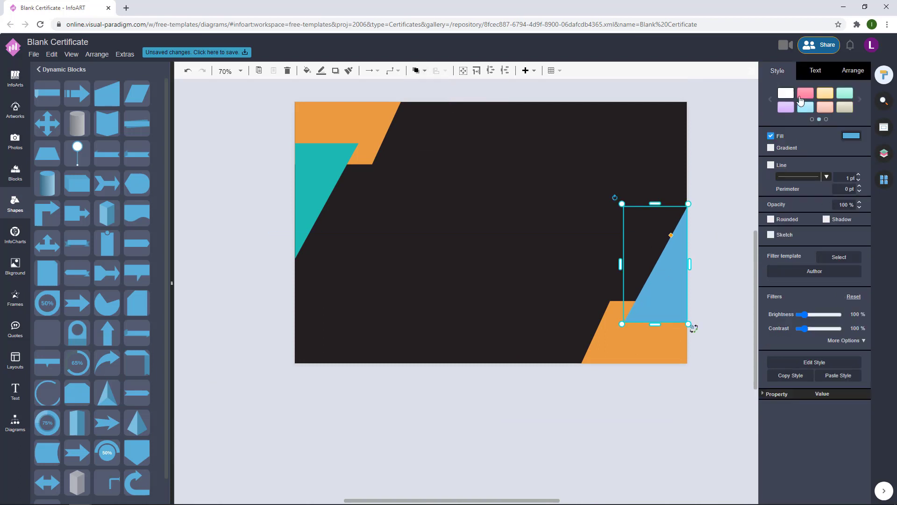
left_click(851, 135)
left_click(787, 227)
left_click(866, 349)
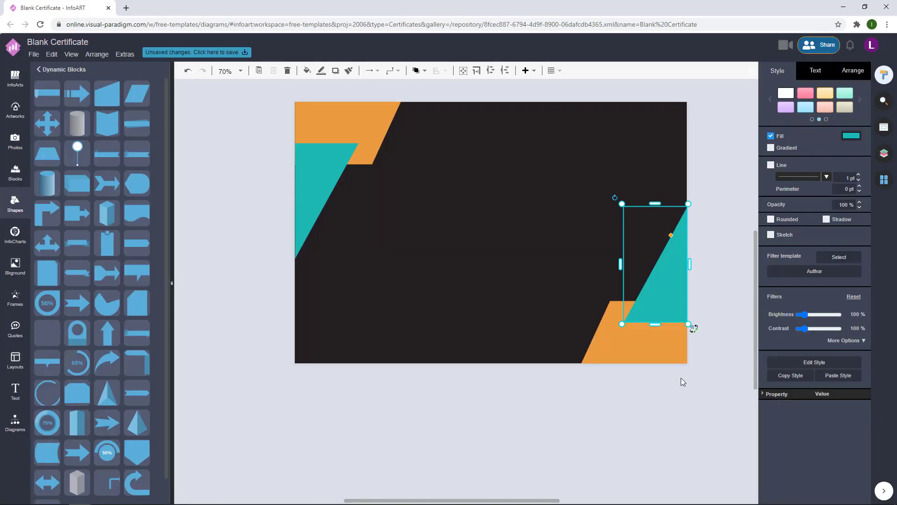
left_click(667, 341)
left_click(725, 170)
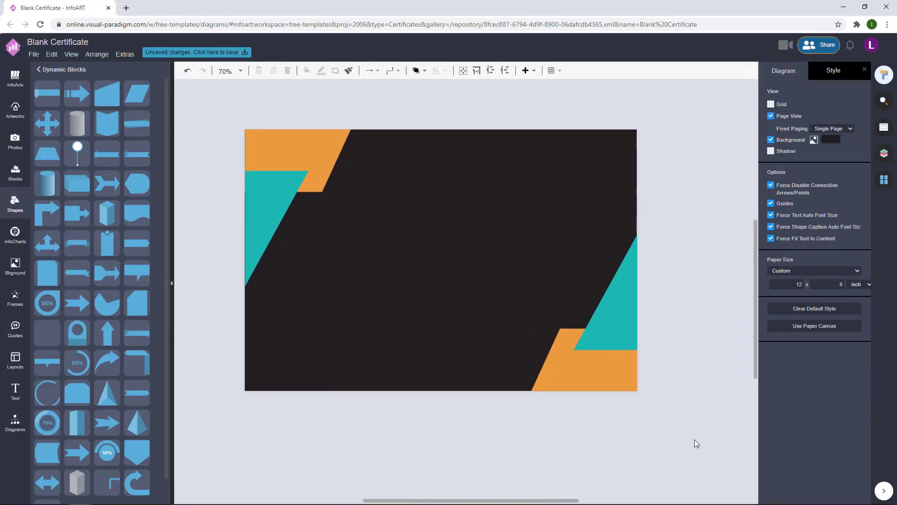
- Scale up the top-left group, then the bottom-right orange-and-teal group, by dragging corner handles
left_click_drag(216, 97, 442, 349)
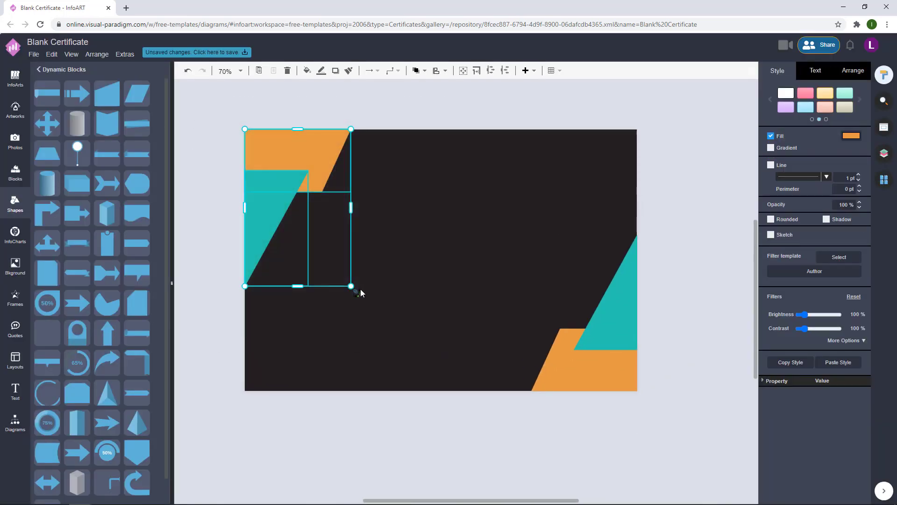
left_click_drag(354, 290, 359, 297)
left_click(697, 271)
left_click_drag(696, 427, 464, 154)
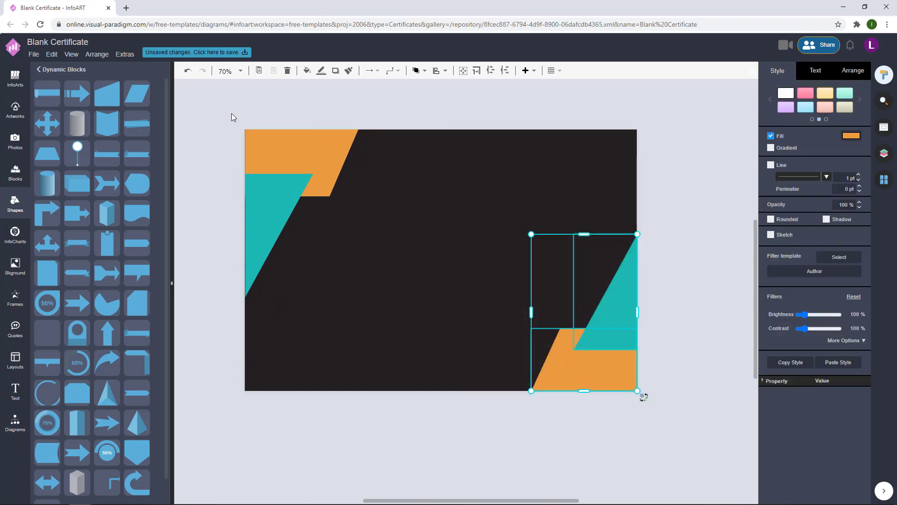
left_click_drag(233, 116, 360, 300)
left_click_drag(671, 456, 494, 183)
left_click_drag(523, 239, 500, 206)
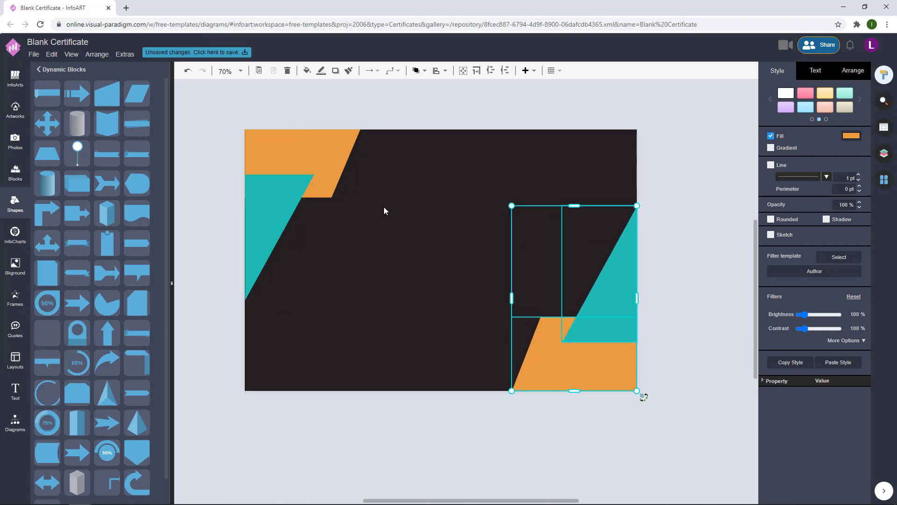
- Enlarge both corner groups slightly more, bringing the bottom-right to about 363 × 538
left_click_drag(390, 345, 187, 92)
left_click_drag(362, 301, 363, 303)
left_click(529, 246)
left_click_drag(710, 446, 481, 155)
left_click_drag(511, 204, 521, 218)
left_click(699, 199)
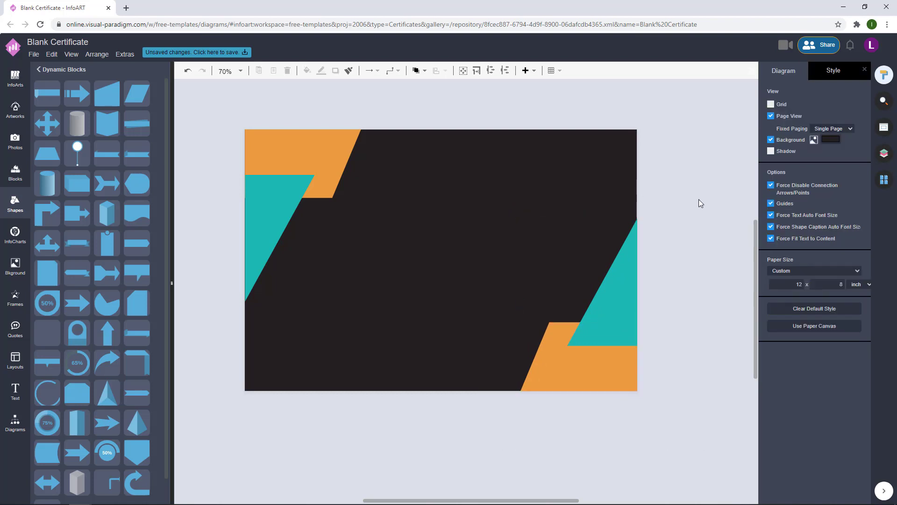
scroll(685, 210, "down", 1)
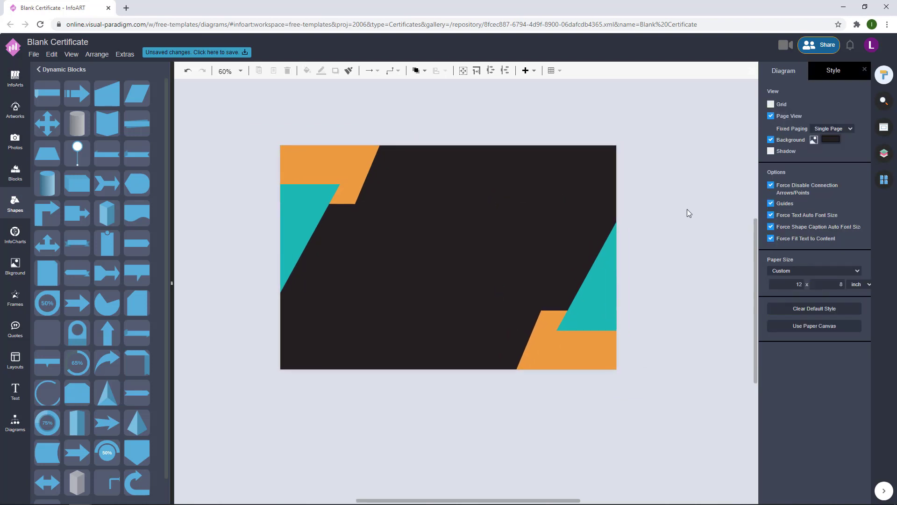
- Add a white 50%-opacity triangle and move it onto the top-left corner
left_click_drag(295, 236, 265, 221)
left_click(851, 135)
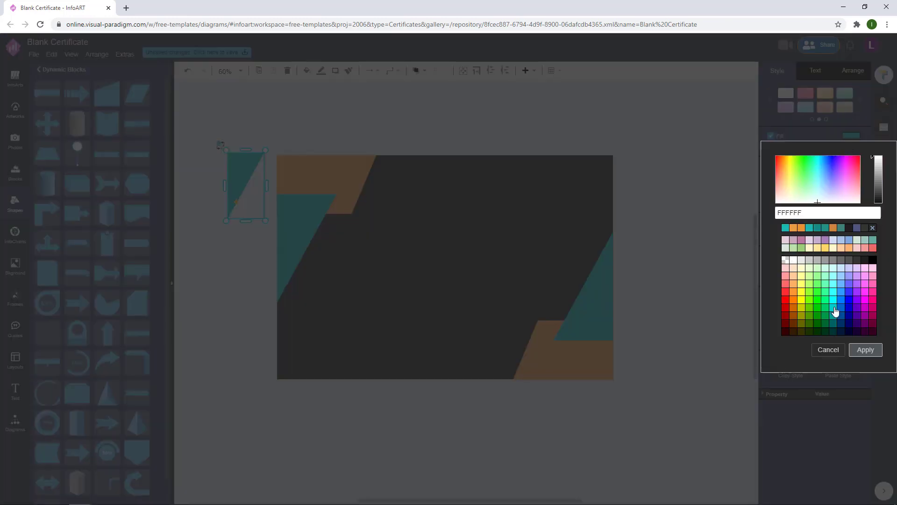
left_click(866, 350)
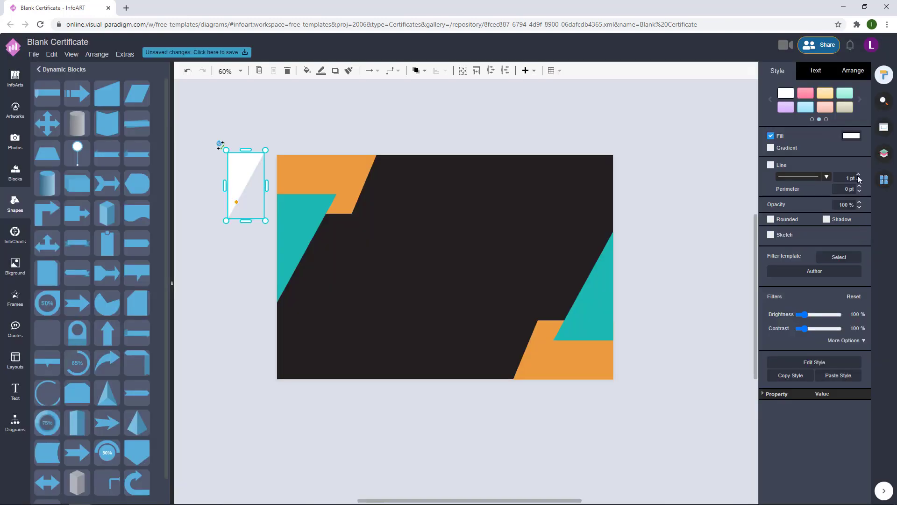
left_click(582, 248)
left_click_drag(236, 182, 287, 188)
left_click(227, 188)
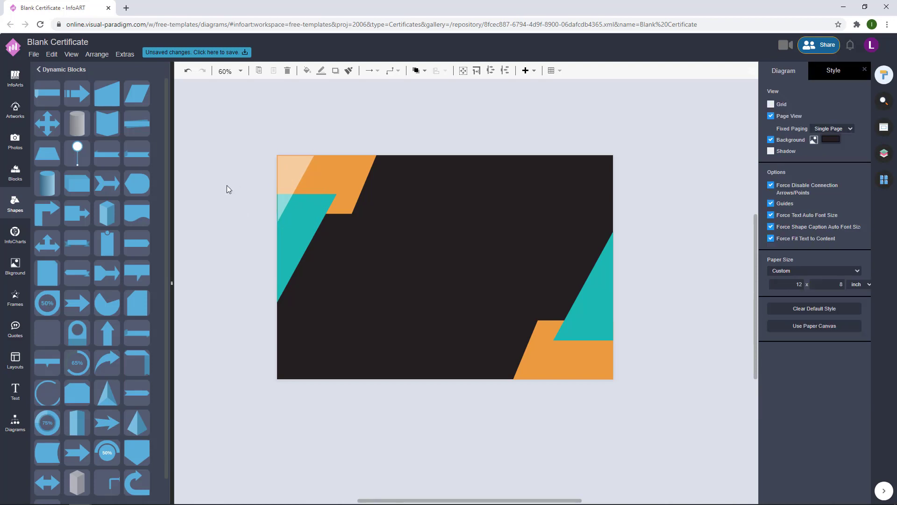
scroll(243, 168, "up", 5)
- Enlarge the translucent white triangle to cover the top-left corner
left_click(360, 175)
key("Escape")
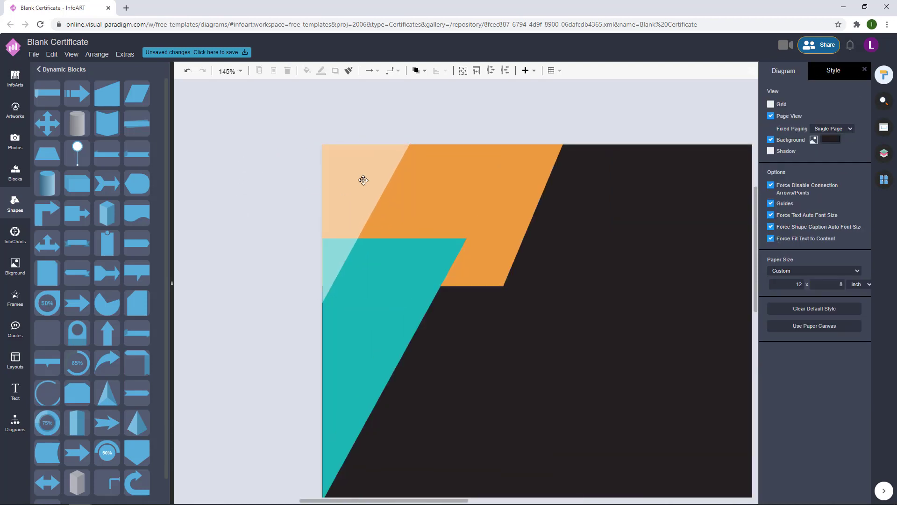
left_click(364, 180)
left_click(233, 201)
left_click(338, 200)
left_click_drag(411, 301, 432, 343)
left_click(248, 275)
scroll(455, 315, "down", 5)
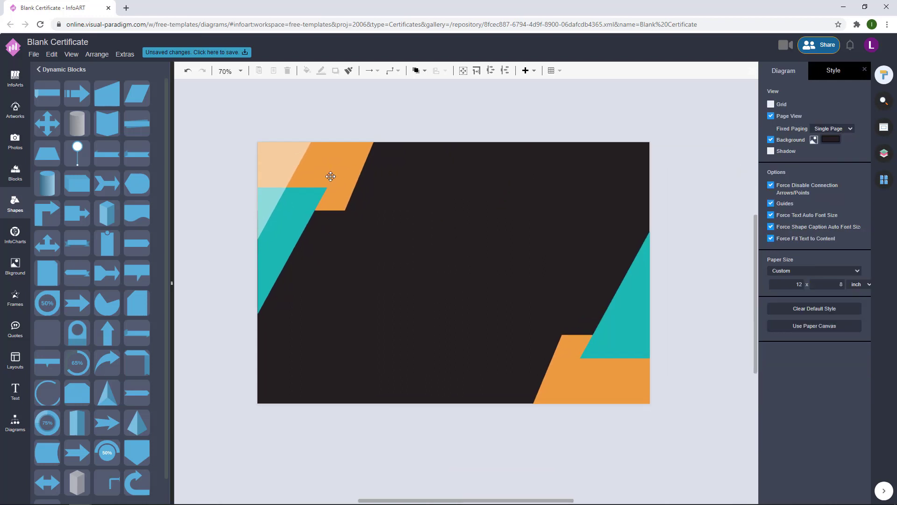
- Copy the white triangle, rotate it 180° and move it into the bottom-right corner
left_click(275, 165)
left_click_drag(298, 146, 486, 255)
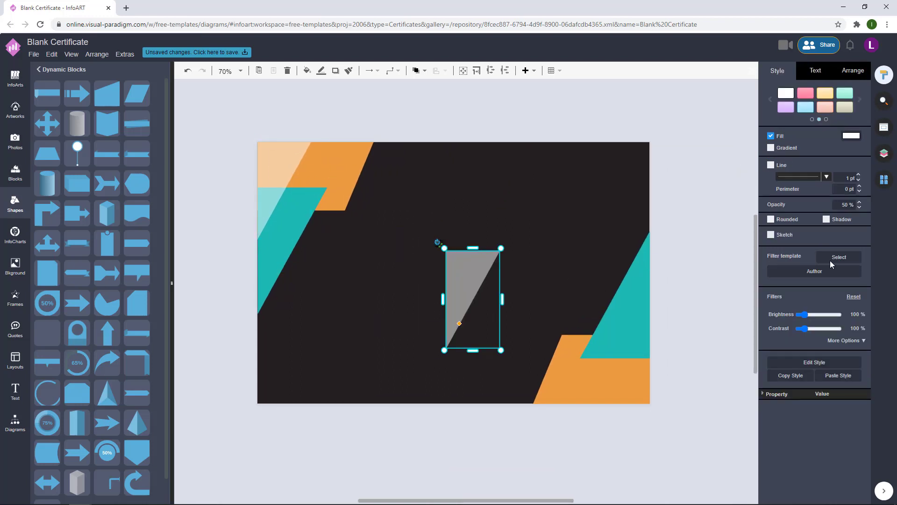
left_click(854, 70)
left_click(838, 274)
left_click(794, 275)
key("Escape")
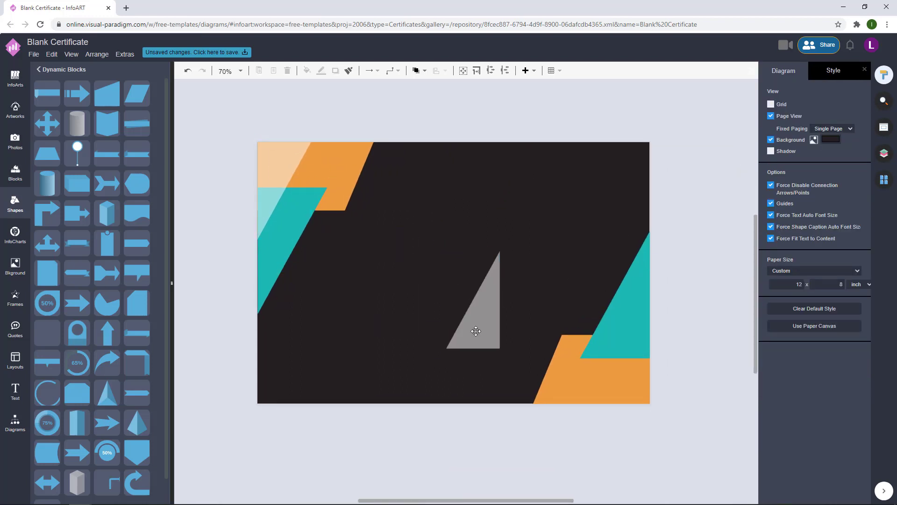
left_click_drag(475, 331, 624, 383)
left_click(705, 346)
- Reselect the bottom-right white triangle to check its placement
scroll(586, 346, "up", 5)
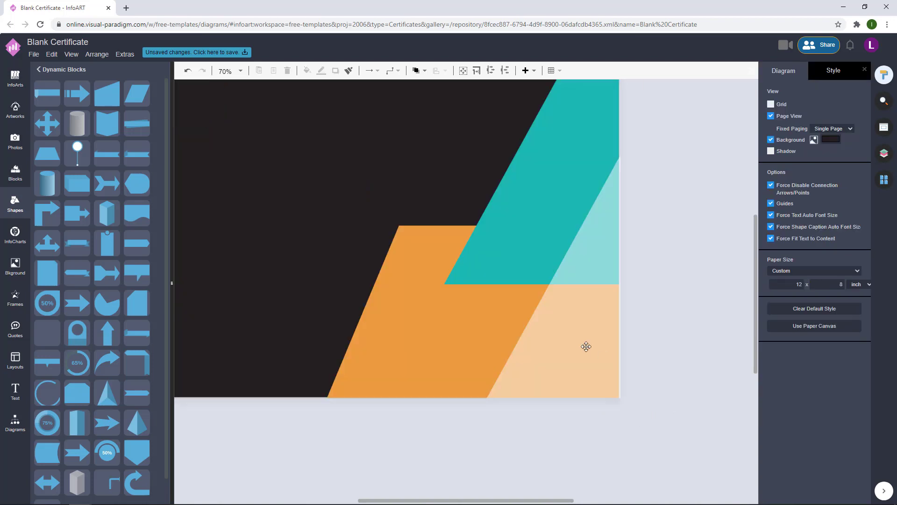
left_click(586, 346)
left_click(662, 315)
left_click(579, 337)
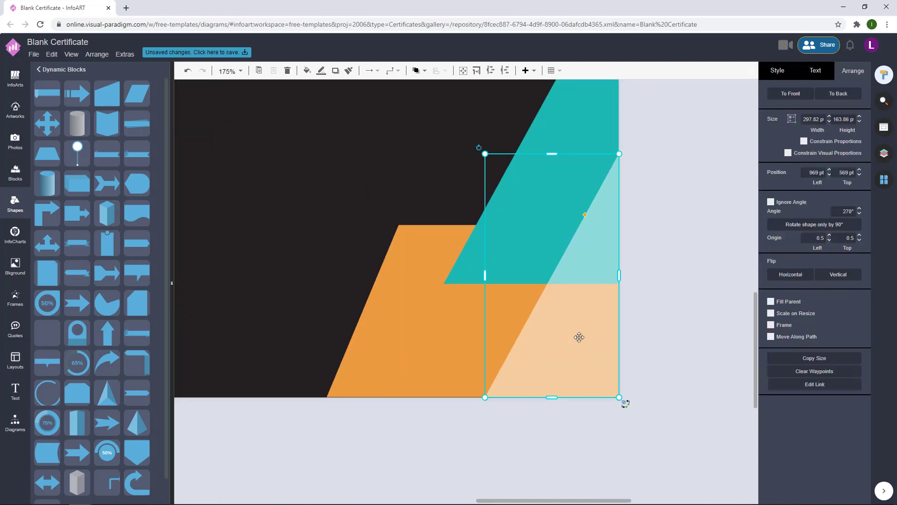
left_click(658, 293)
scroll(678, 275, "down", 5)
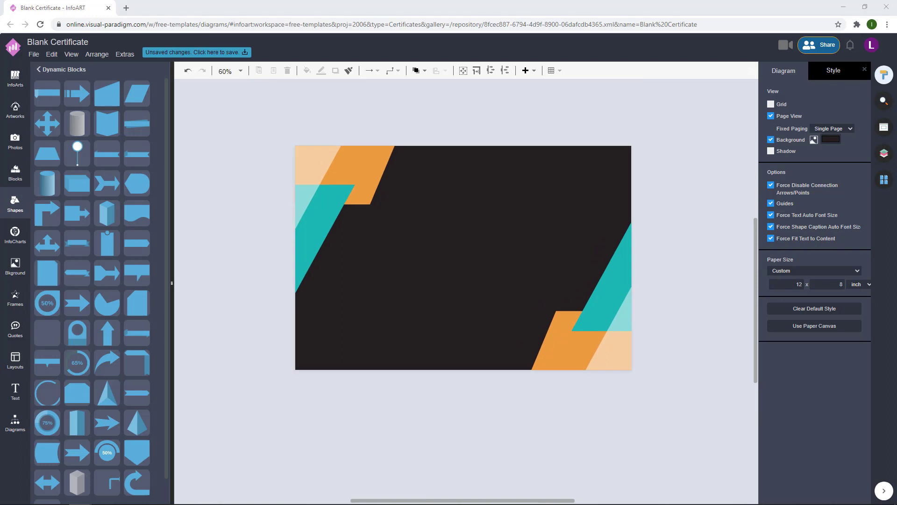
- Add a General rectangle and stretch it over most of the certificate page
left_click(11, 423)
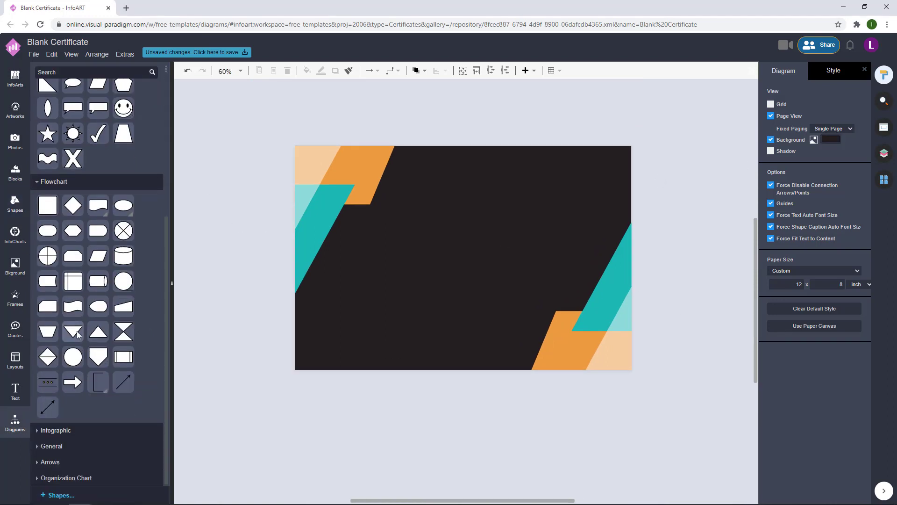
left_click(51, 446)
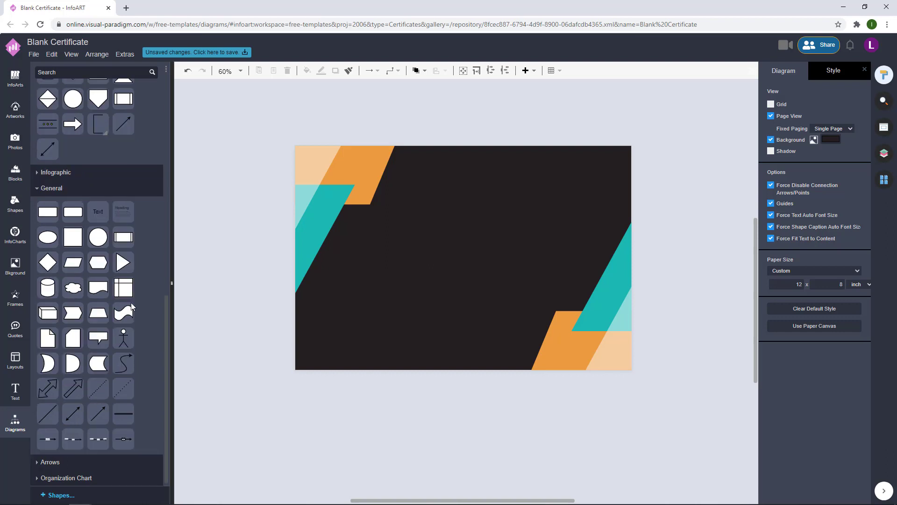
left_click_drag(318, 169, 323, 355)
left_click_drag(340, 252, 617, 256)
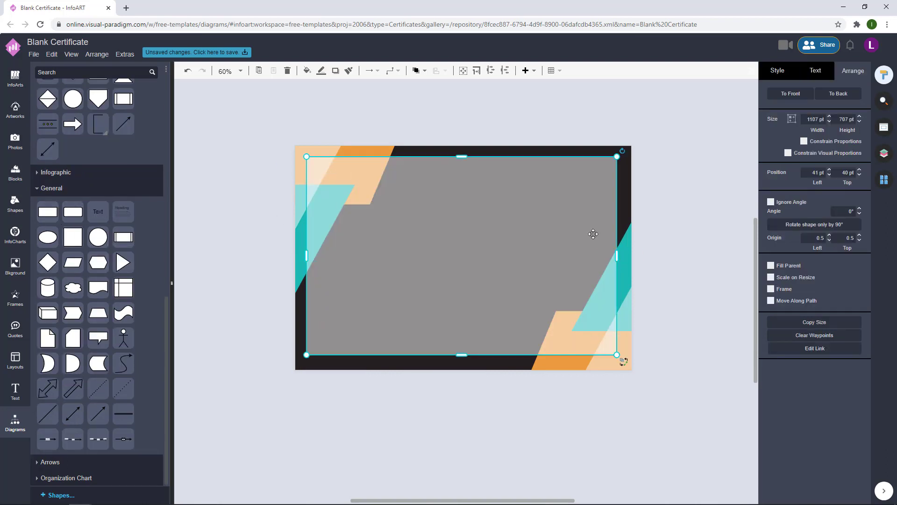
left_click_drag(492, 310, 493, 312)
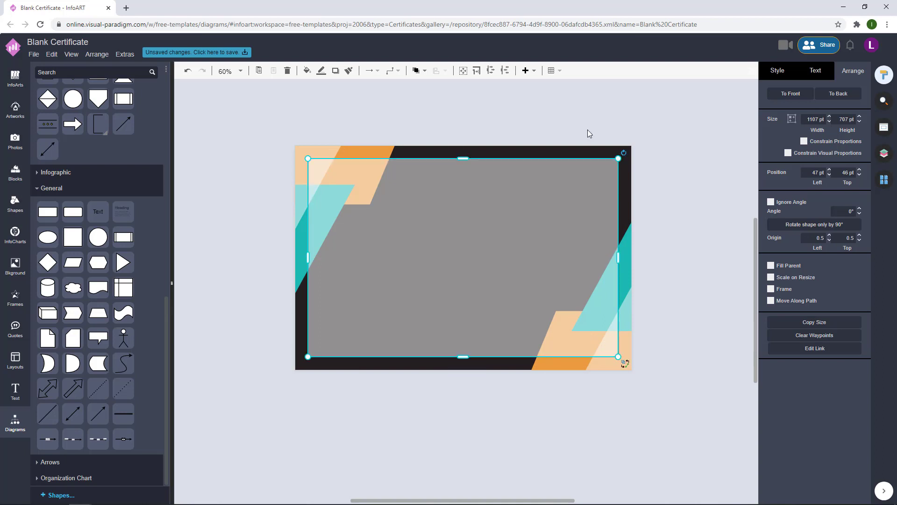
- Send the rectangle behind the corner decorations and give it an outline
left_click(415, 71)
left_click(698, 212)
left_click(462, 208)
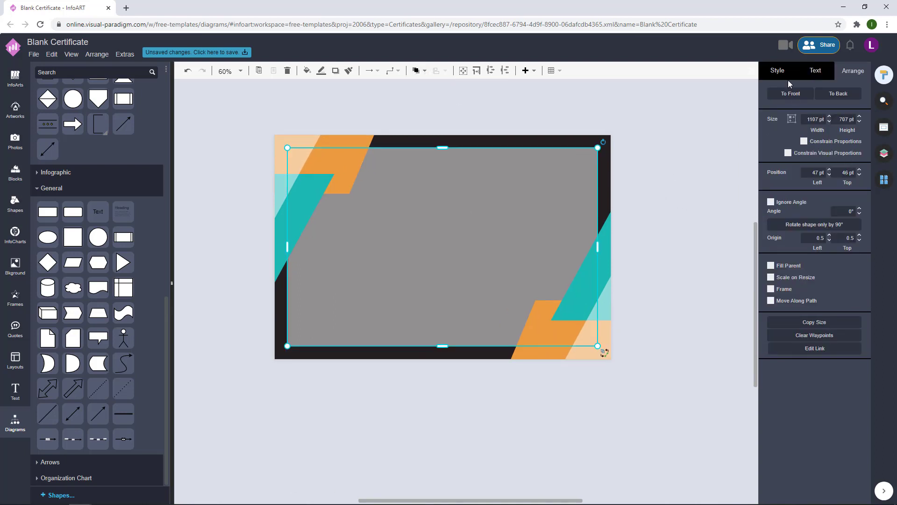
left_click(784, 76)
left_click(771, 165)
- Set the page background to white, then reselect the large rectangle
left_click(716, 200)
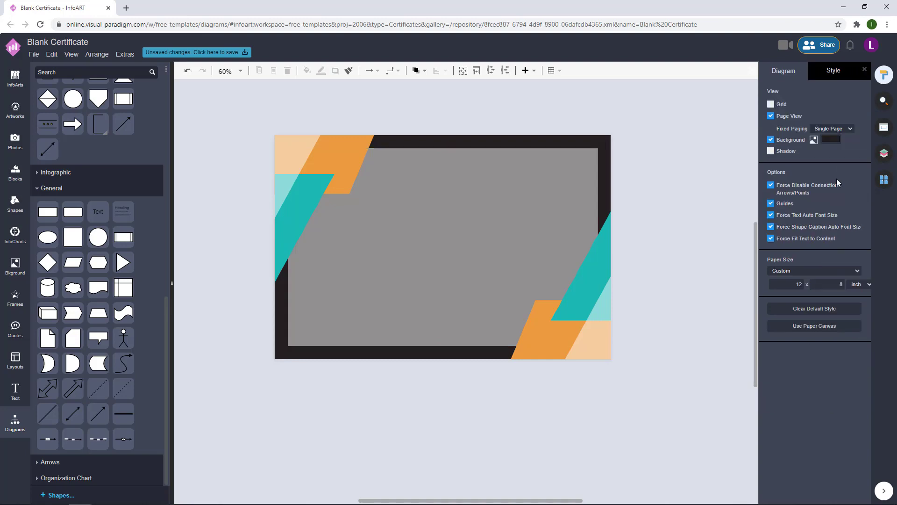
left_click(831, 138)
left_click(793, 236)
left_click(861, 352)
left_click(542, 174)
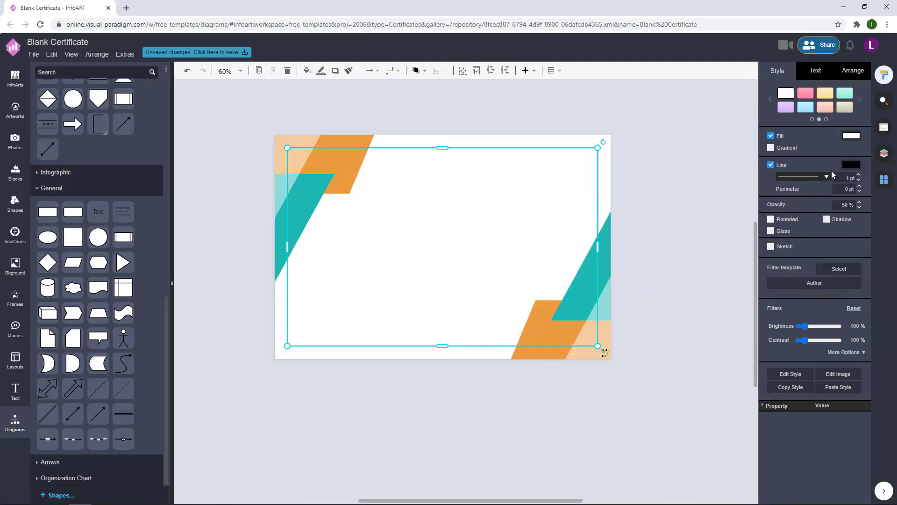
- Fill the panel with a dark colour at 100% opacity
left_click(851, 135)
left_click(861, 229)
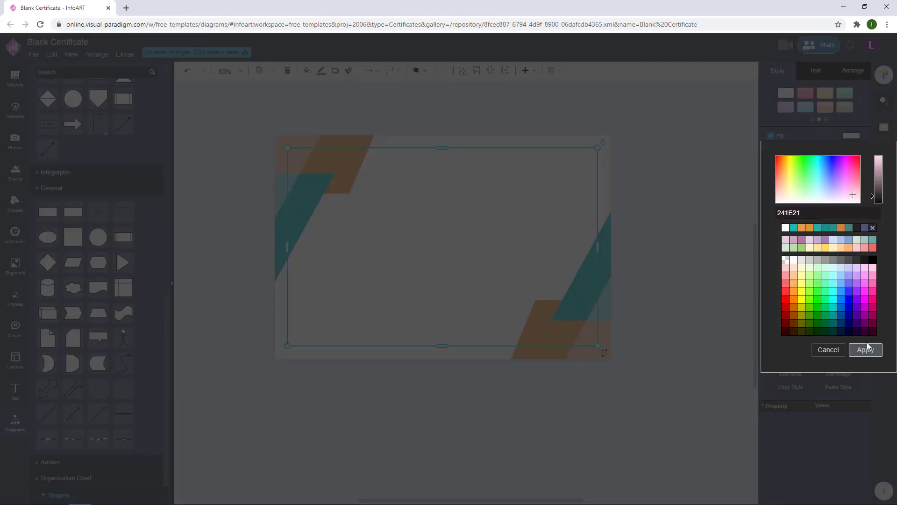
left_click(865, 349)
type("100")
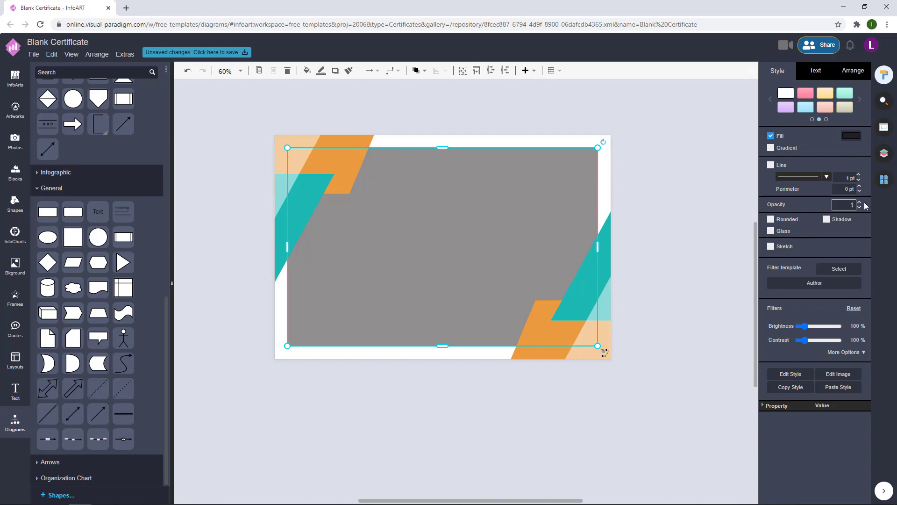
left_click(677, 184)
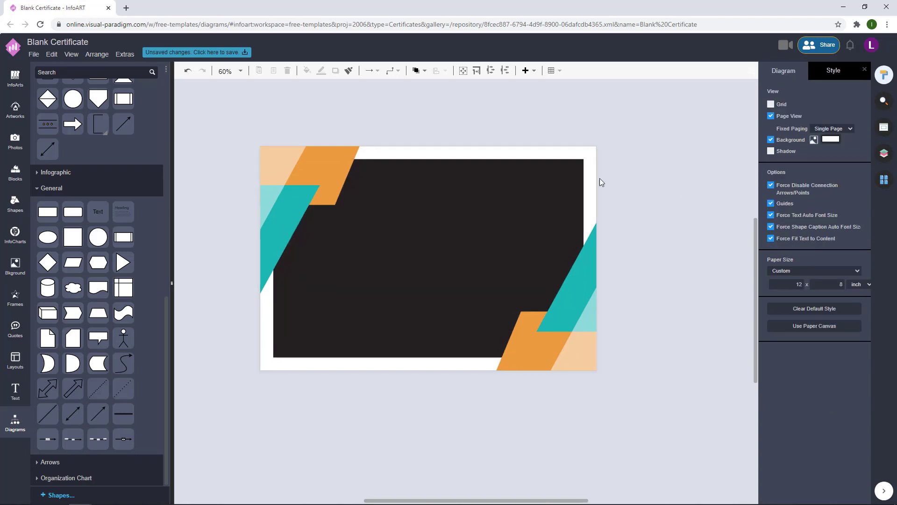
- Give the dark panel a border with a pasted brown colour value
left_click(474, 201)
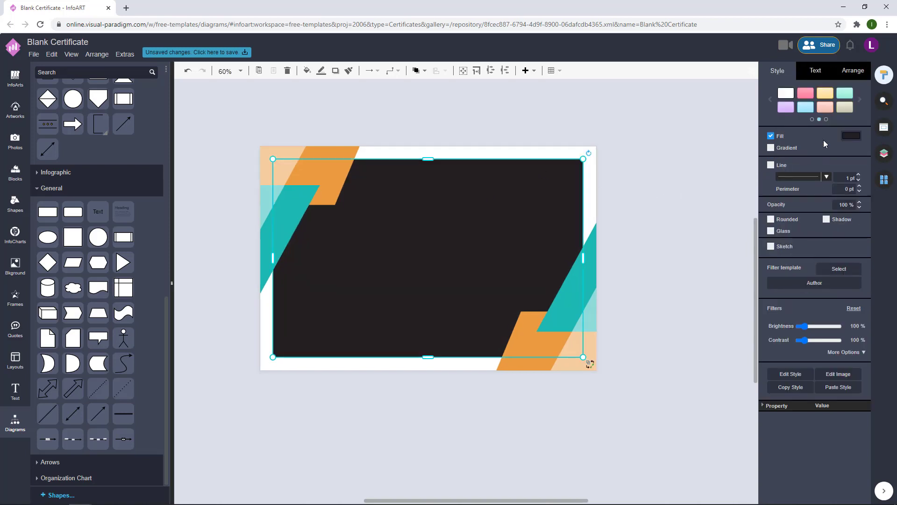
left_click(772, 165)
left_click(852, 164)
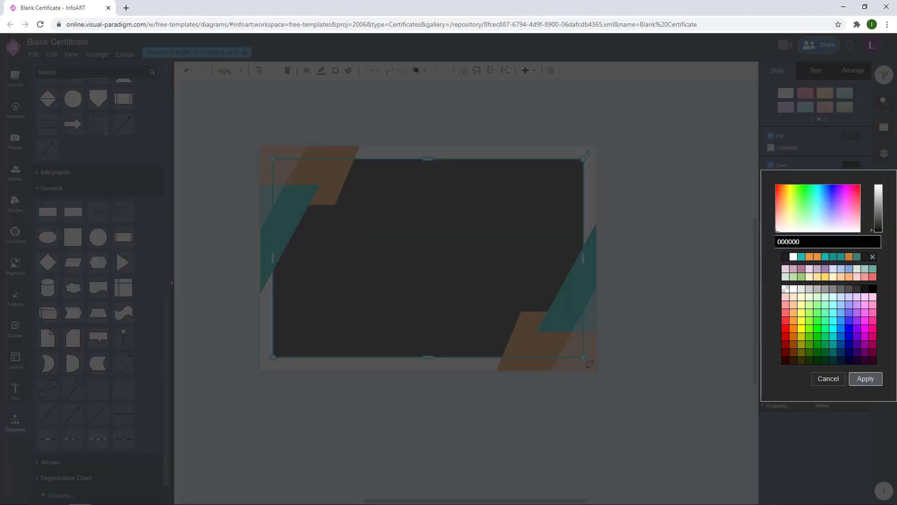
left_click_drag(822, 242, 750, 243)
key("ctrl+v")
left_click(865, 379)
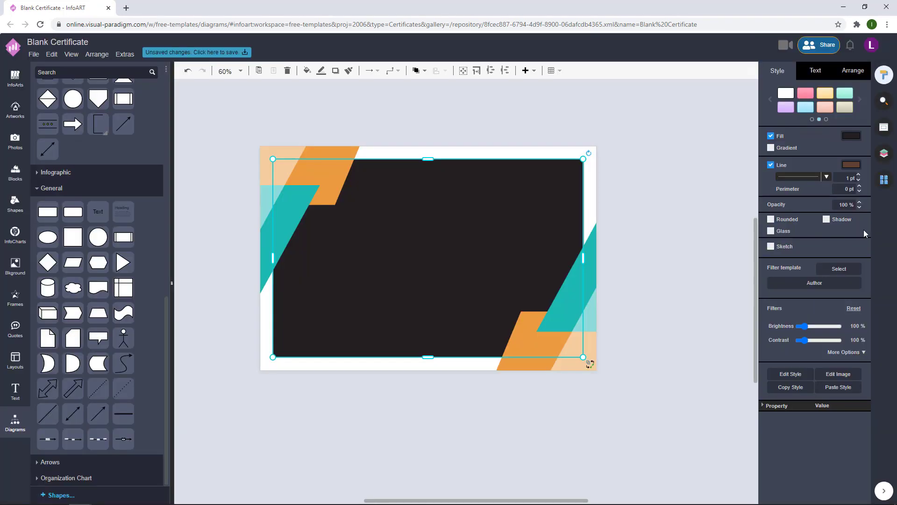
- Thicken the panel border to 6 pt and shift its colour to tan
left_click(859, 175)
left_click(859, 175)
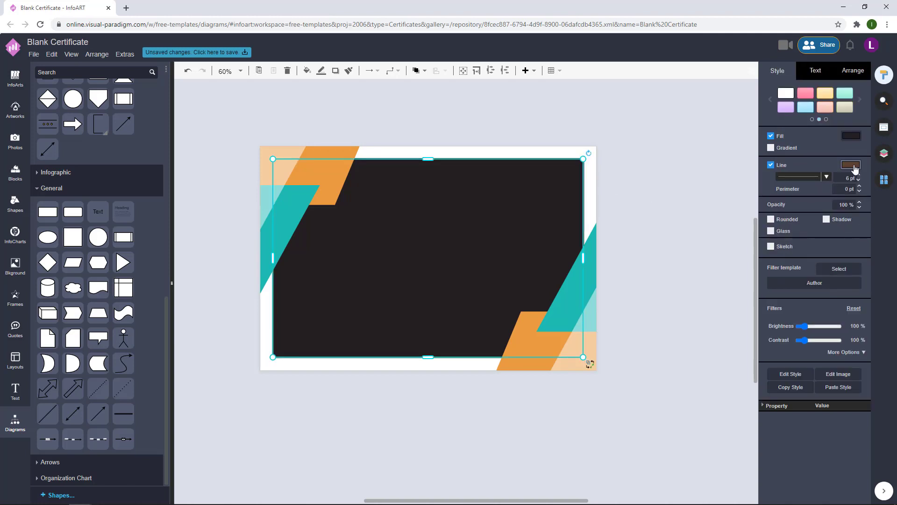
left_click(856, 169)
type("A3896F")
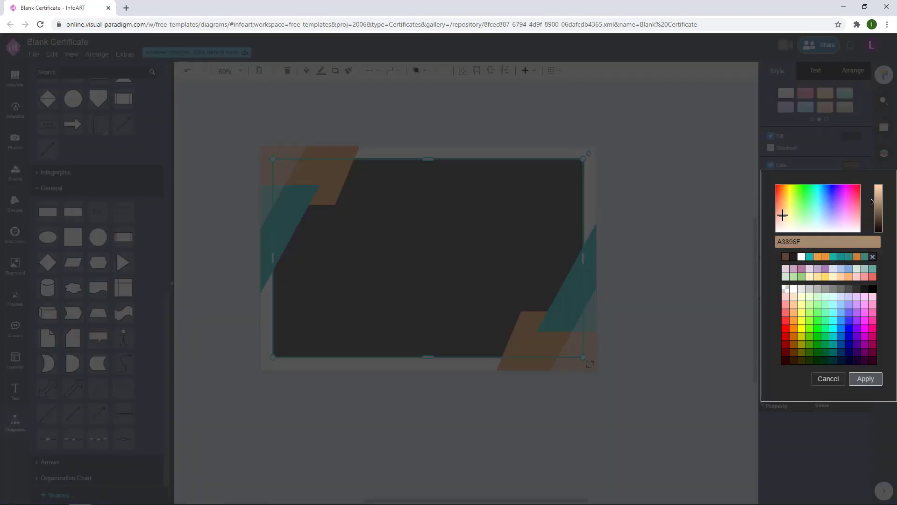
left_click_drag(868, 210, 869, 200)
left_click_drag(781, 215, 783, 216)
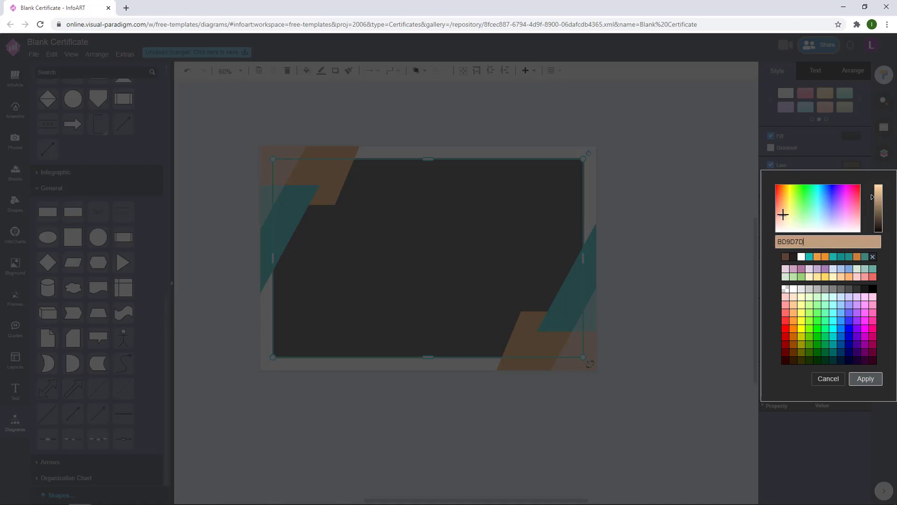
left_click(865, 379)
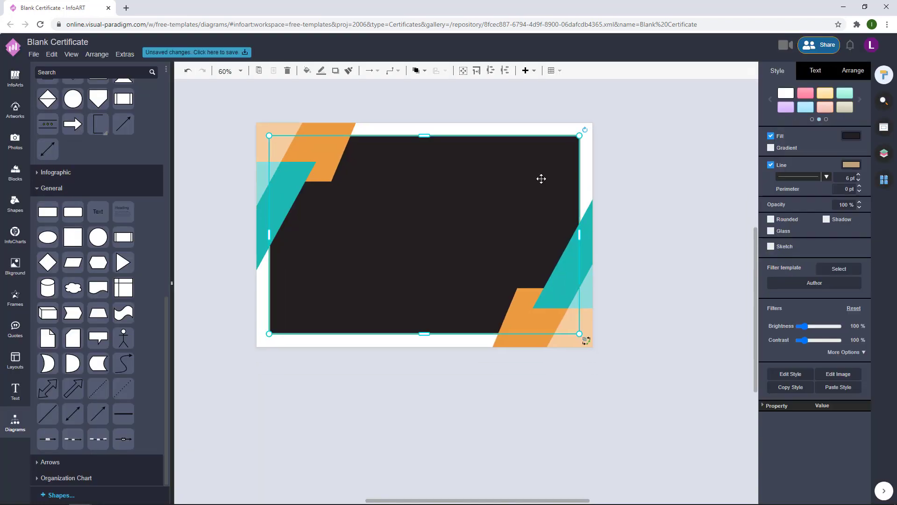
- Adjust the panel's border thickness to 11 pt
left_click(668, 186)
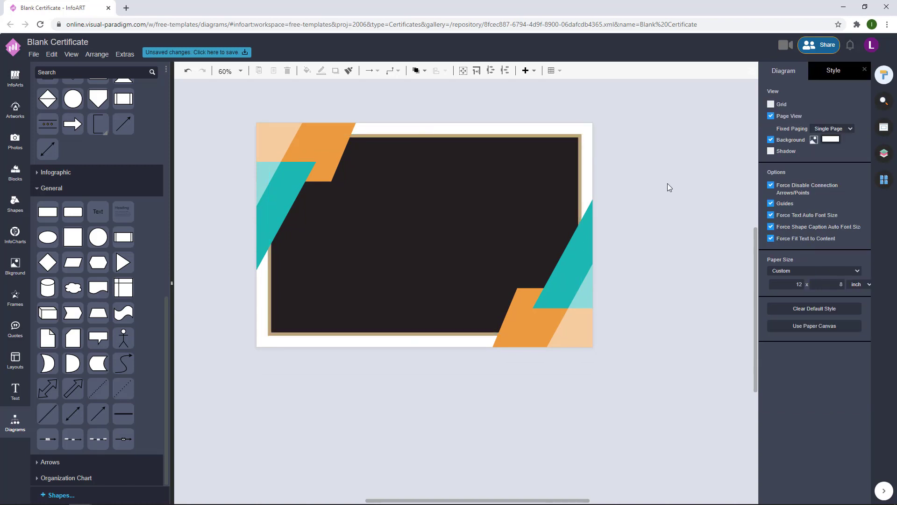
left_click(523, 171)
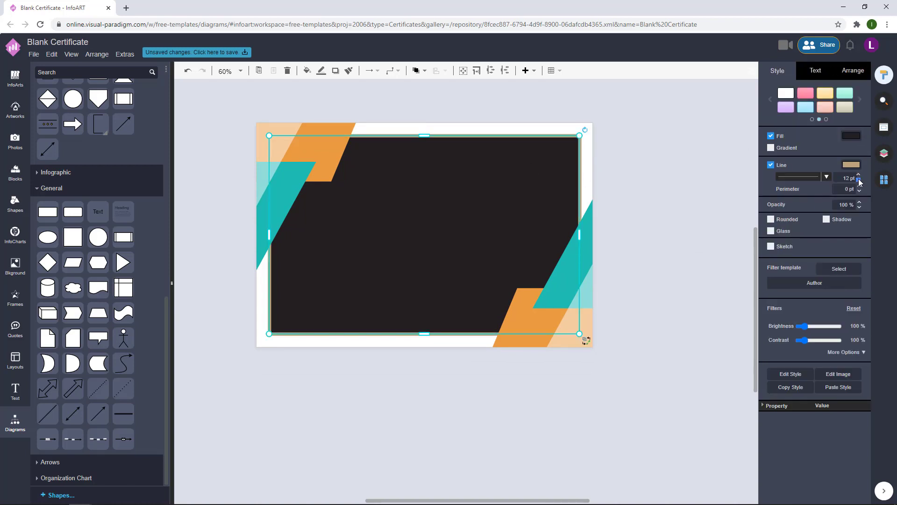
left_click(618, 140)
left_click(527, 148)
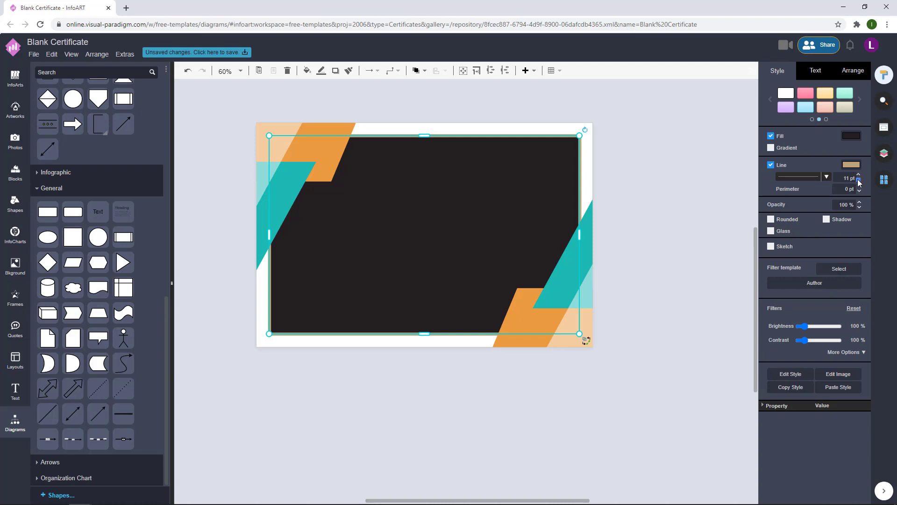
- Set the page background to cream F2EDDC
left_click(687, 198)
left_click(831, 140)
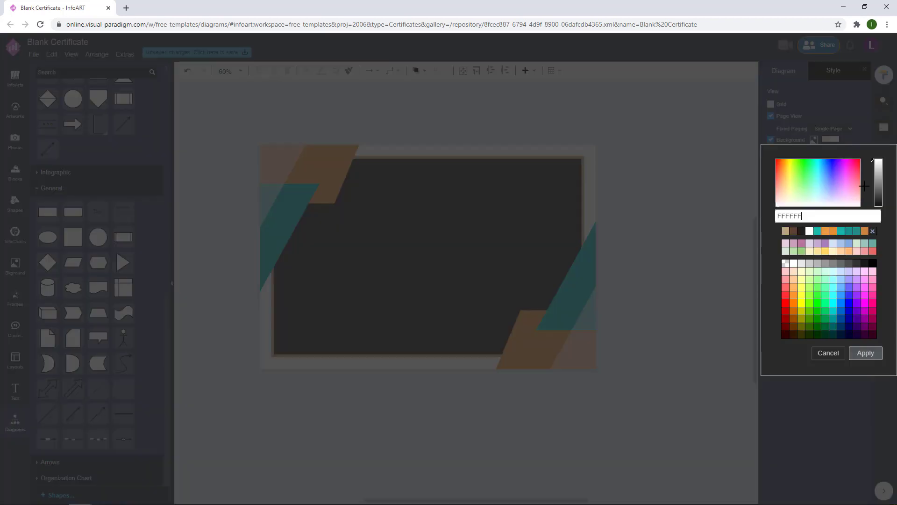
left_click(786, 231)
left_click(787, 201)
left_click_drag(877, 175, 878, 165)
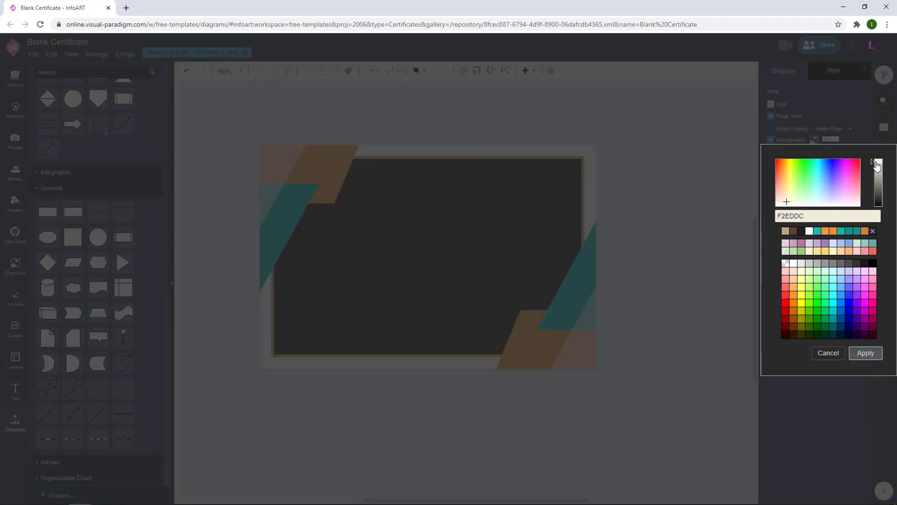
left_click(784, 202)
left_click(865, 352)
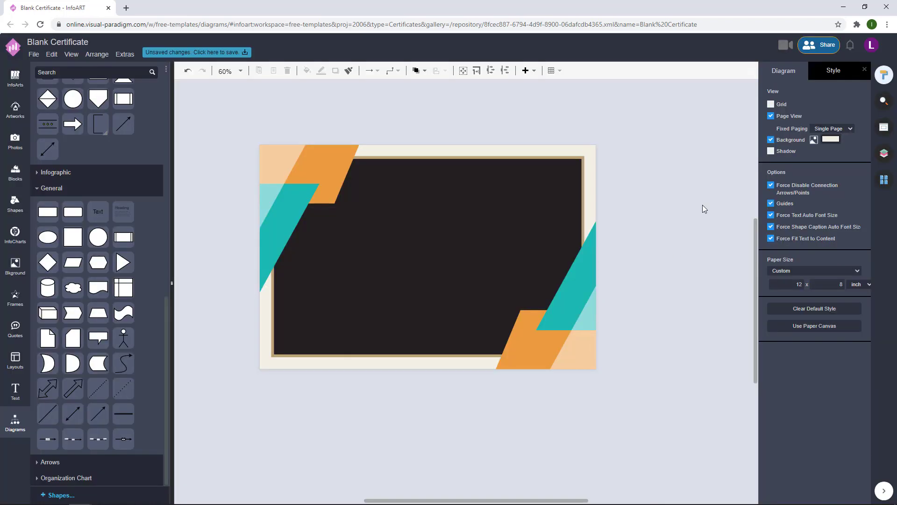
scroll(504, 247, "up", 1)
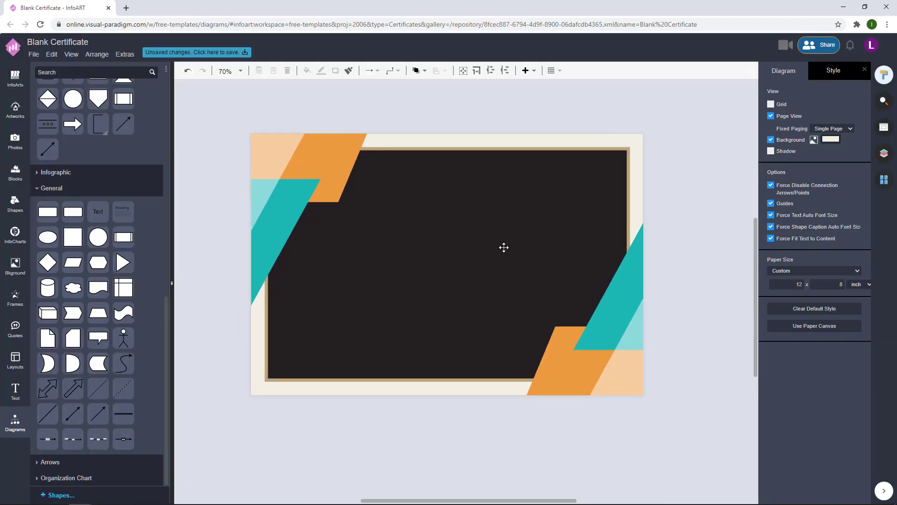
- Add a wide text box in the upper panel reading 'HAPPY BIRTHDAY CERTIFICATE'
double_click(288, 113)
left_click_drag(314, 121, 509, 124)
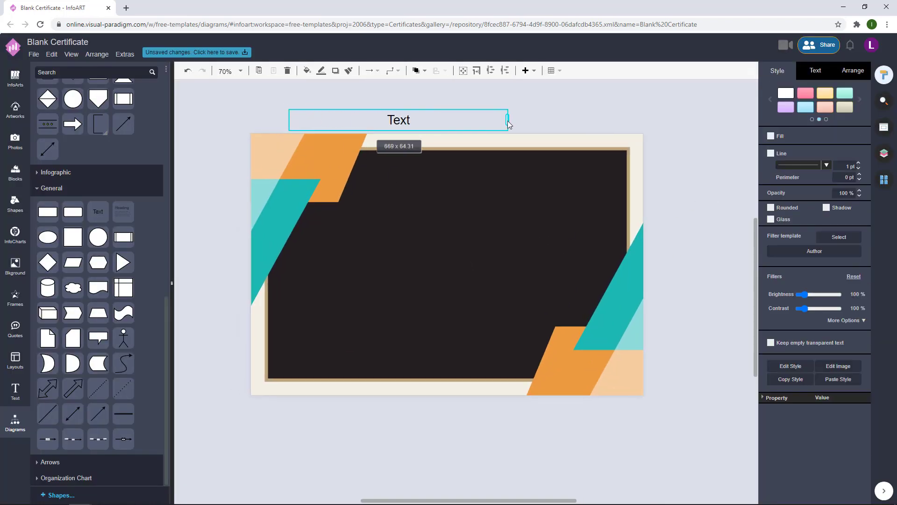
left_click_drag(403, 121, 456, 213)
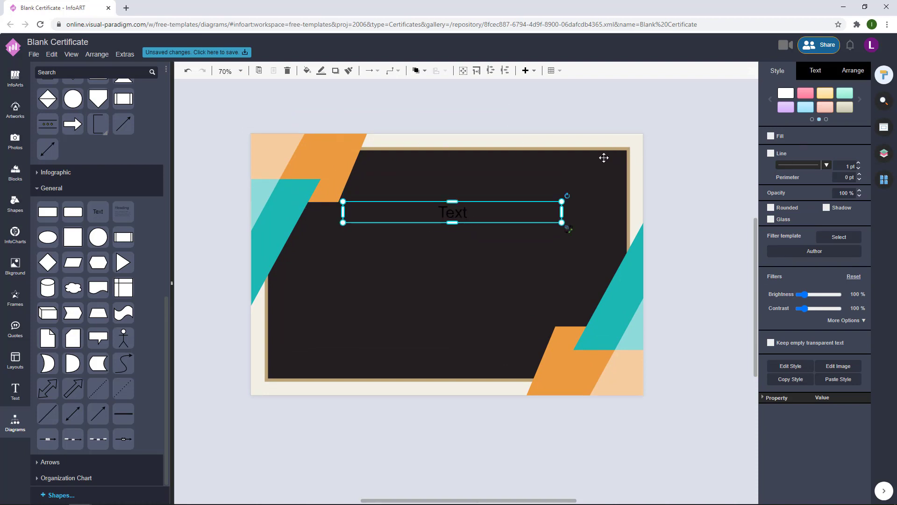
double_click(480, 210)
type("CERTI")
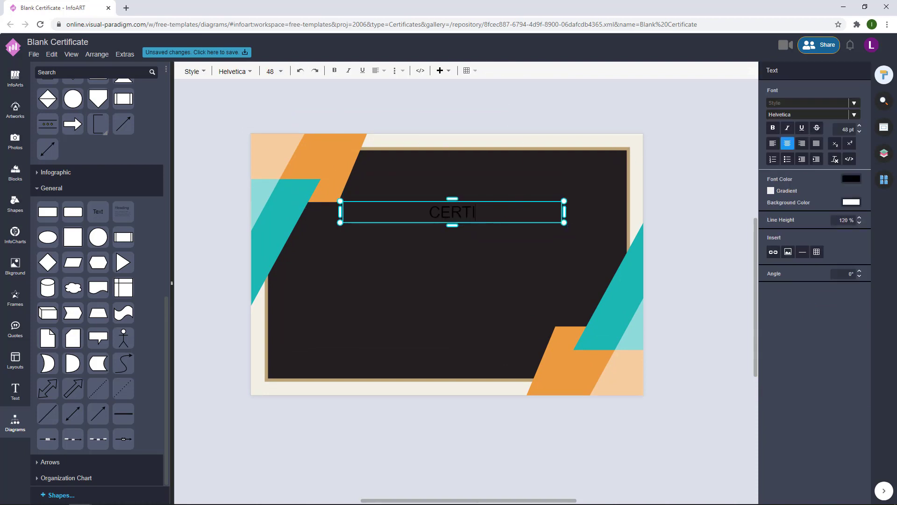
type("FICATE")
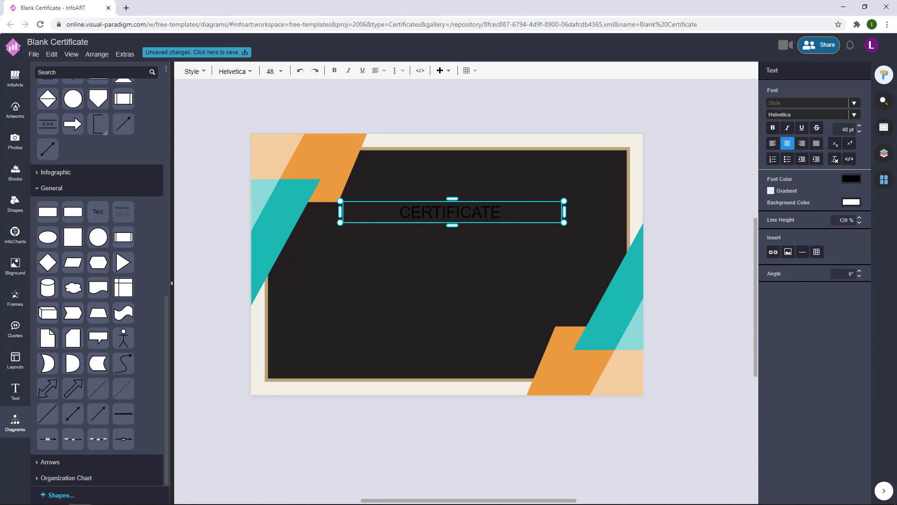
key("BackSpace")
key("BackSpace")
key("BackSpace")
key("BackSpace")
key("BackSpace")
key("BackSpace")
key("BackSpace")
key("BackSpace")
key("BackSpace")
key("BackSpace")
key("BackSpace")
key("BackSpace")
type("HAPPY BIRTHDAY CERTIFICATE")
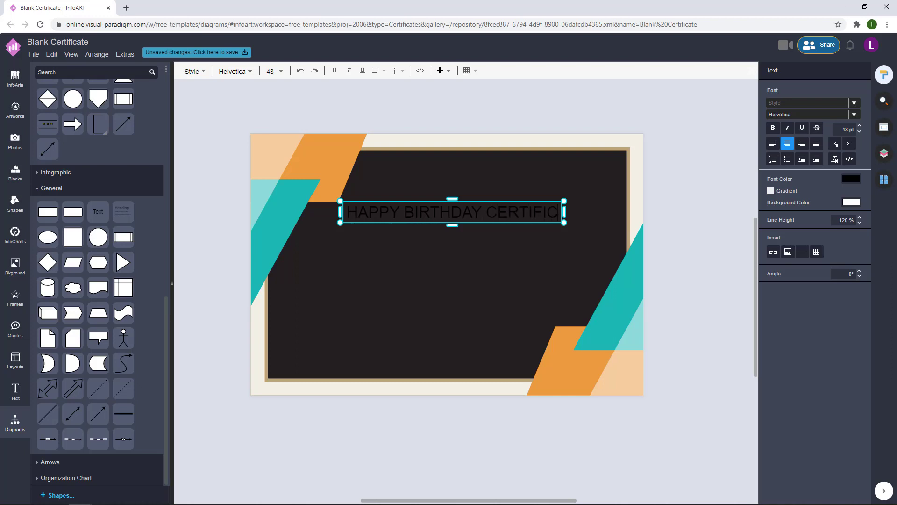
- Nudge the title into place, colour it orange, and drop a copy below it
left_click(668, 161)
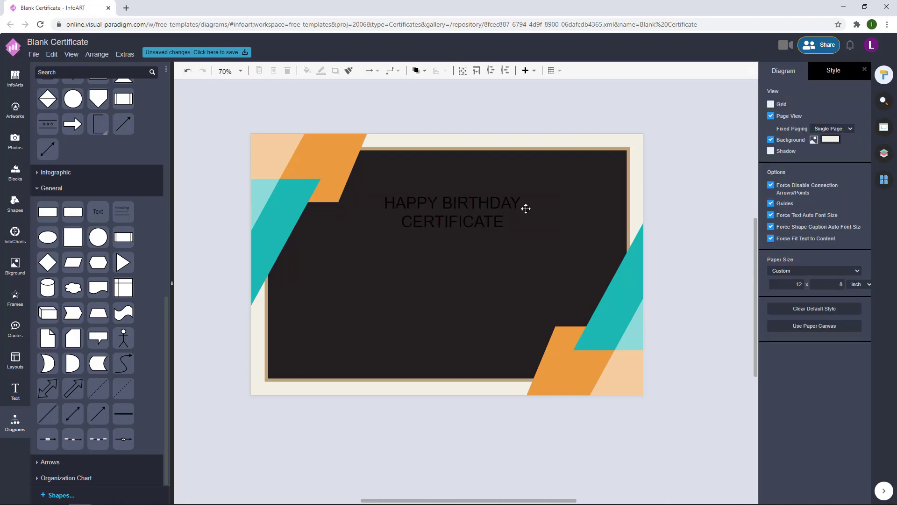
double_click(524, 206)
left_click(414, 280)
left_click_drag(453, 212, 474, 206)
left_click(815, 71)
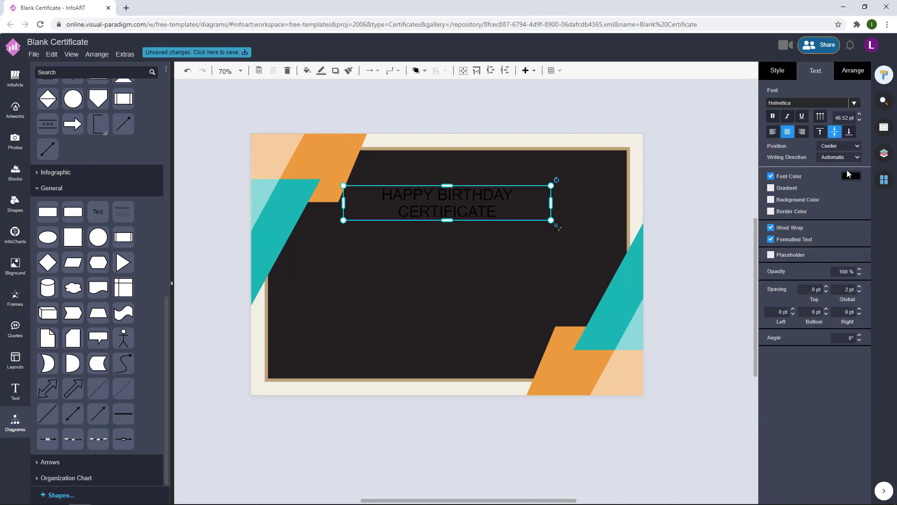
left_click(848, 176)
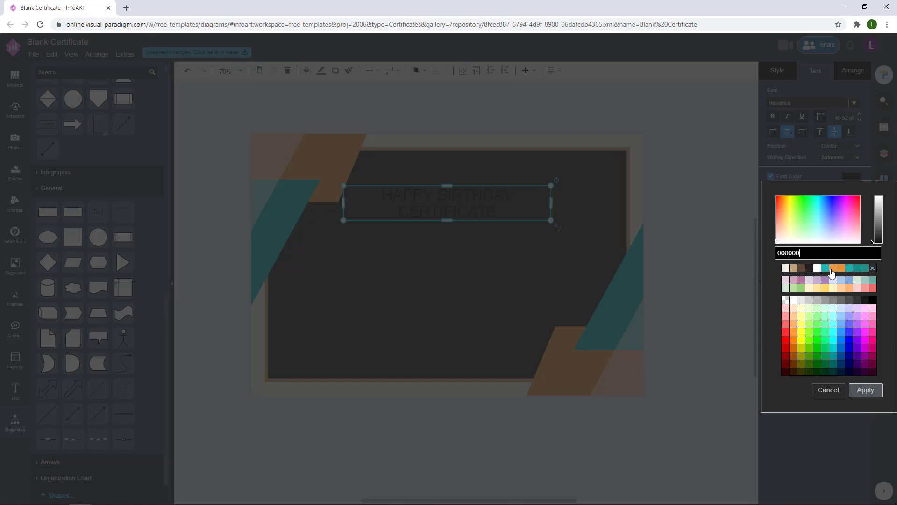
left_click(831, 273)
left_click(866, 390)
left_click(573, 194)
left_click_drag(484, 209, 479, 247)
- Change the copy to 'This certificate presents to', shrink it and centre it under the title
double_click(474, 248)
type("This ")
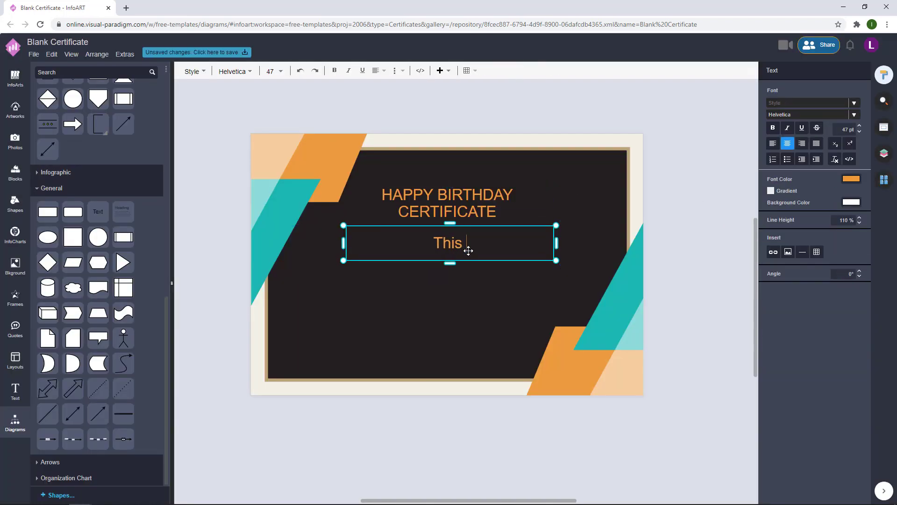
type("certificate pres")
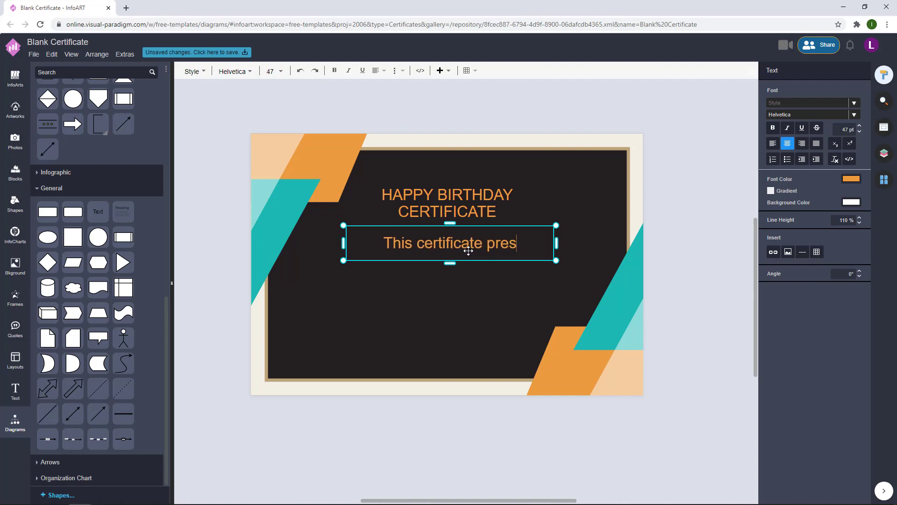
type("ents to")
left_click_drag(556, 243, 466, 241)
left_click(594, 204)
- Drop another copy of the title below the subtitle and select its text
left_click(651, 215)
left_click_drag(472, 223, 466, 292)
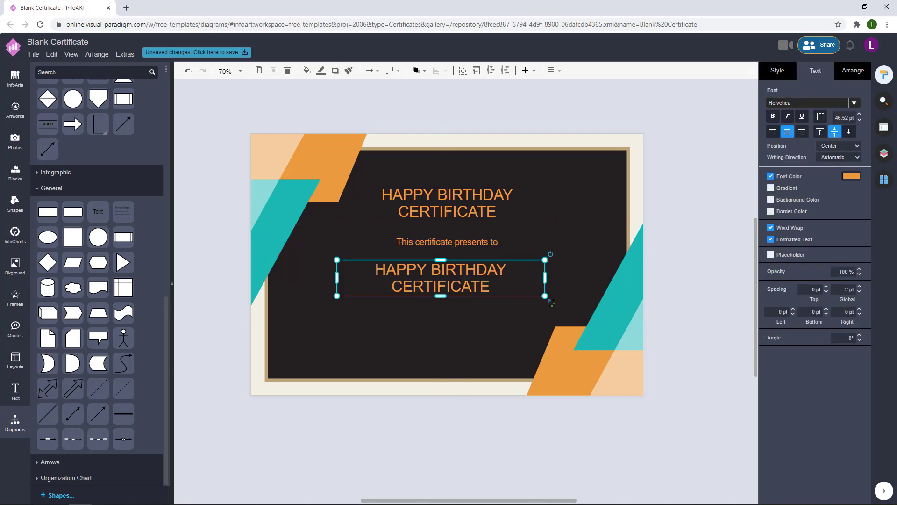
double_click(441, 282)
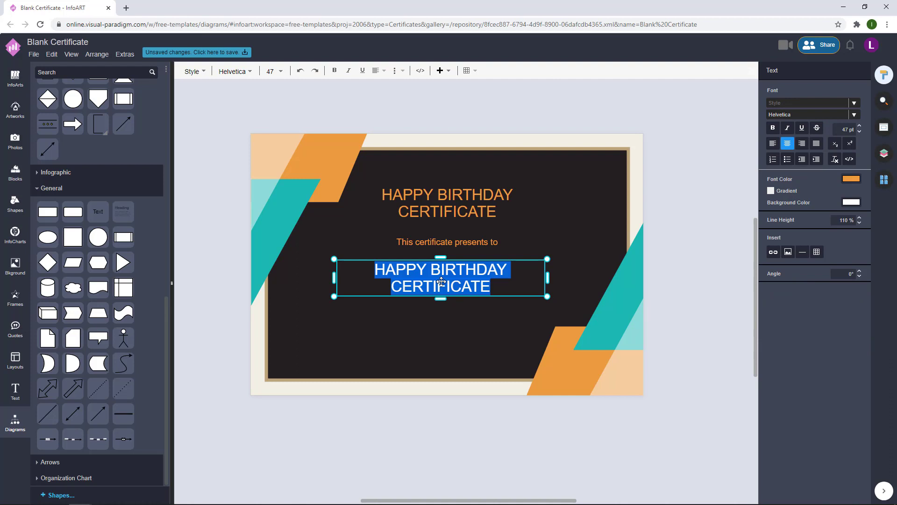
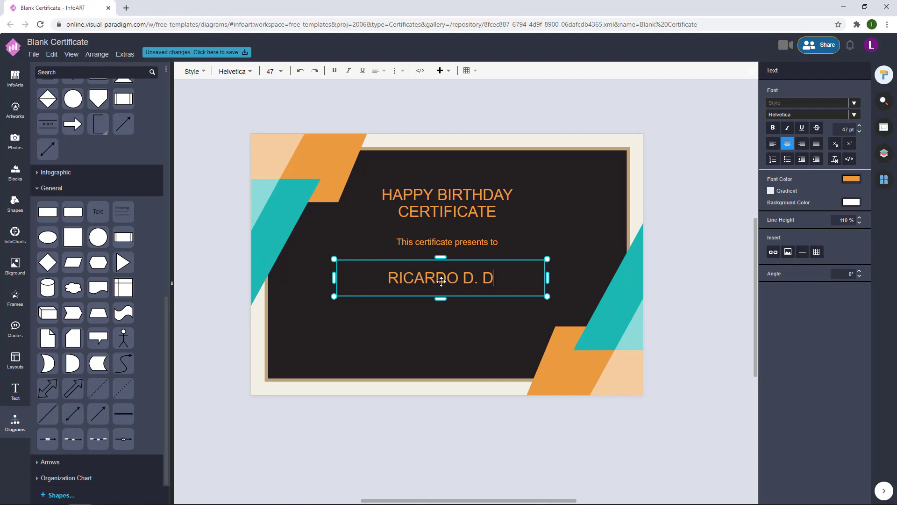
- Enter the recipient's full name and enlarge it to about 70 pt, centred
left_click(620, 271)
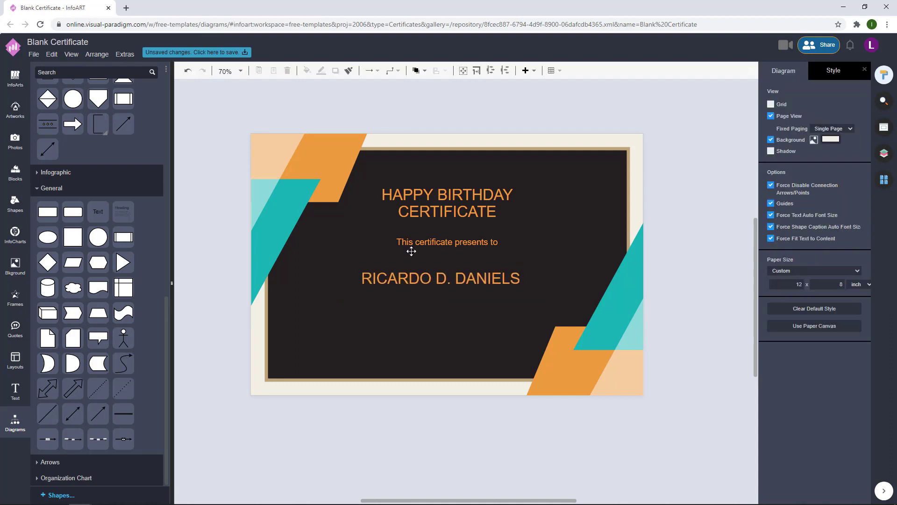
left_click(514, 273)
left_click_drag(547, 259, 592, 256)
left_click_drag(538, 274, 525, 272)
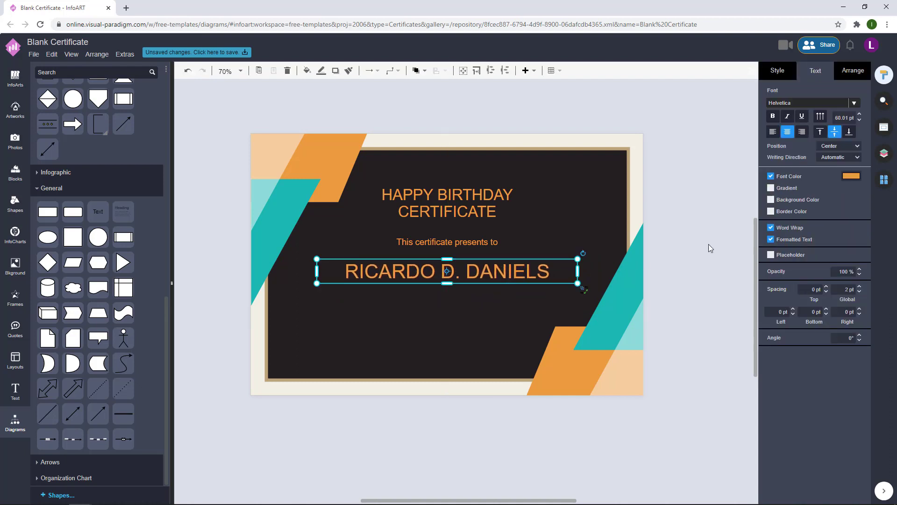
left_click_drag(443, 287, 453, 292)
left_click(514, 266)
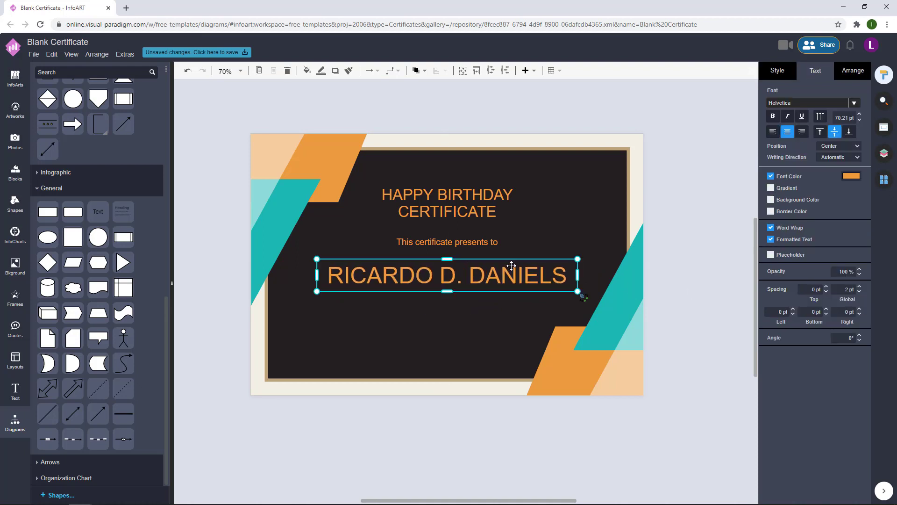
- Place a copy of the presents-to line below the name
left_click(683, 232)
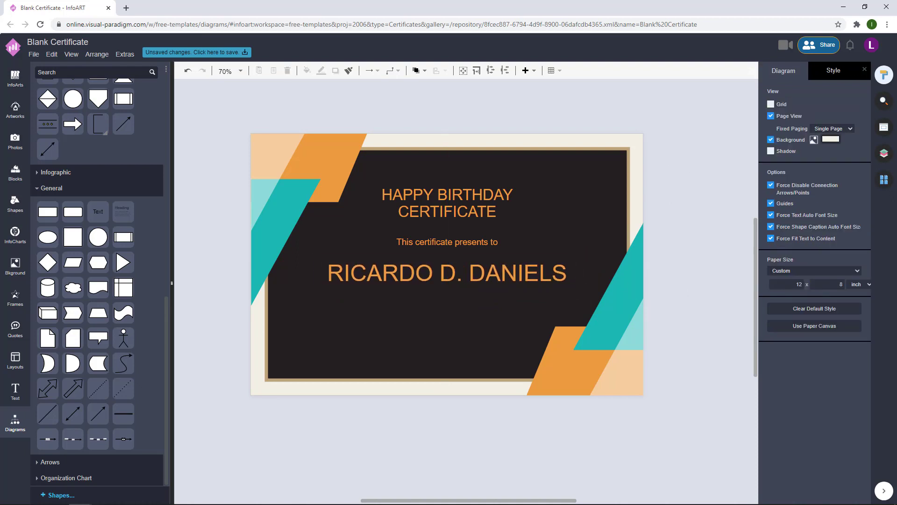
left_click_drag(484, 236, 486, 308)
left_click(740, 248)
- Type the message 'For celebrating his 15 Birthday on April 20, 2021… Let's celebrate!' into the copied line
double_click(485, 310)
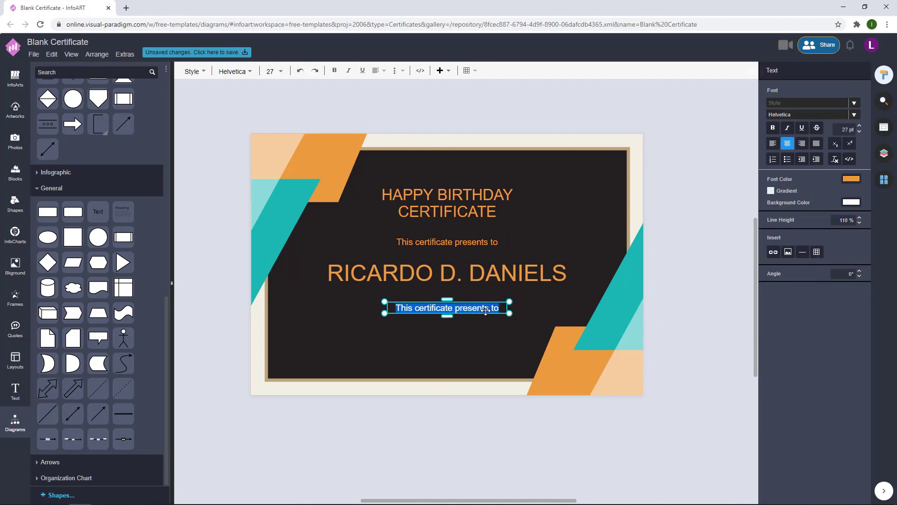
type("Fro")
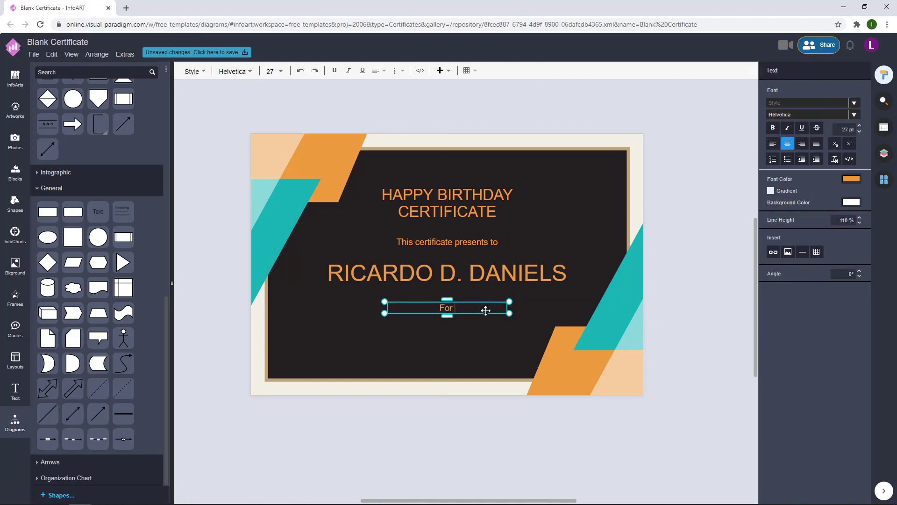
type(" celebrating his 15 Birthday on")
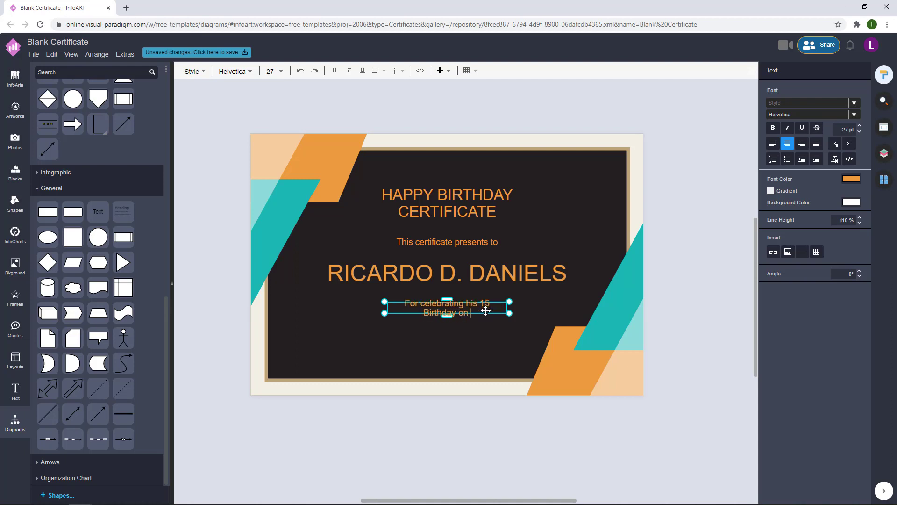
type(" April 20, 2021")
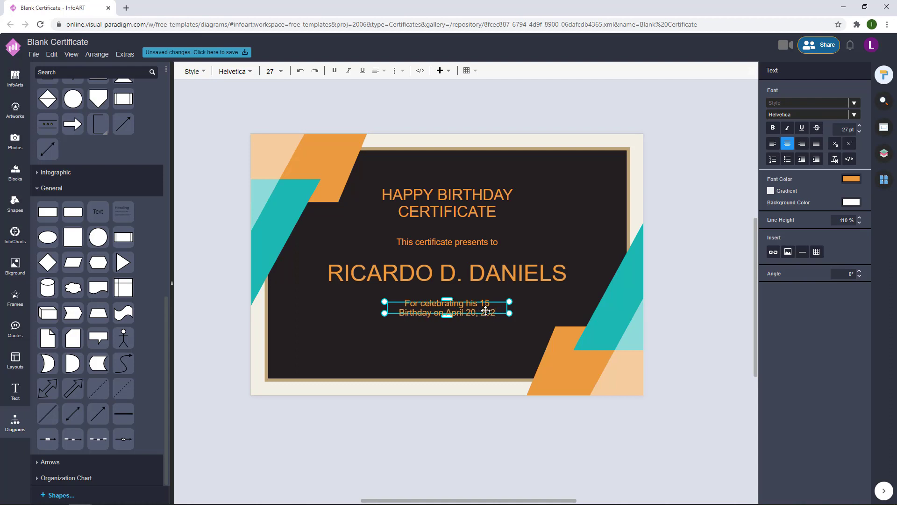
type(".")
type(" Wish ")
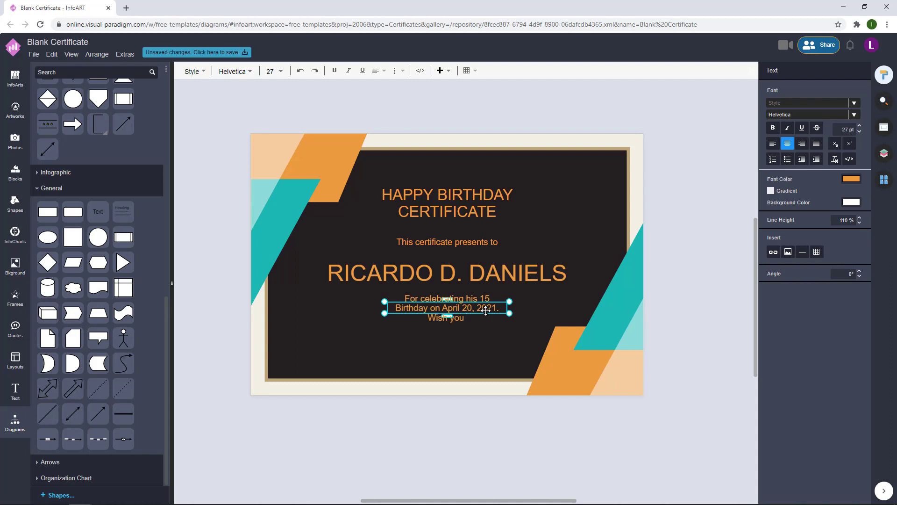
type("you Have a unforgettale")
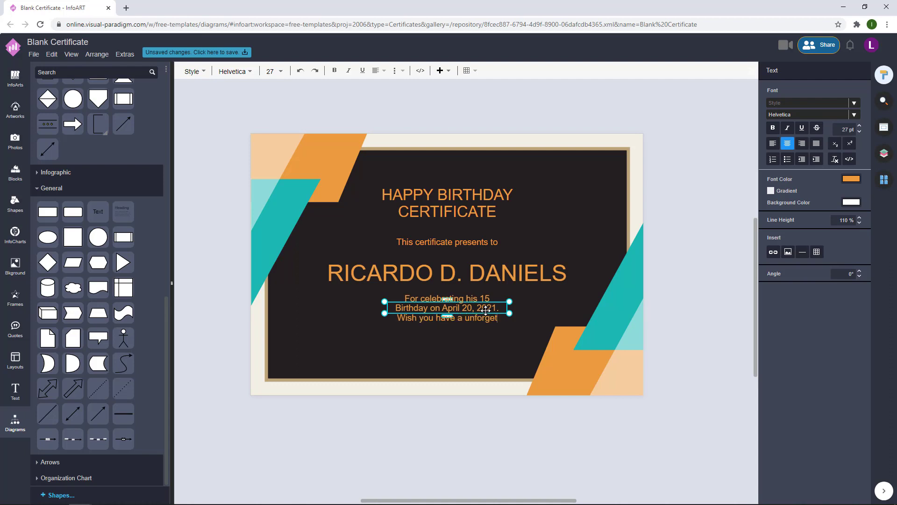
key("BackSpace")
key("BackSpace")
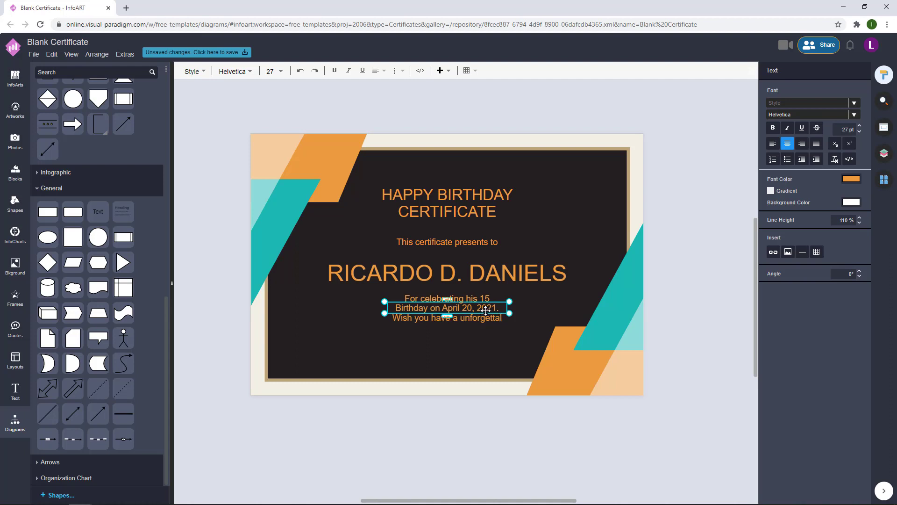
type("ble birth")
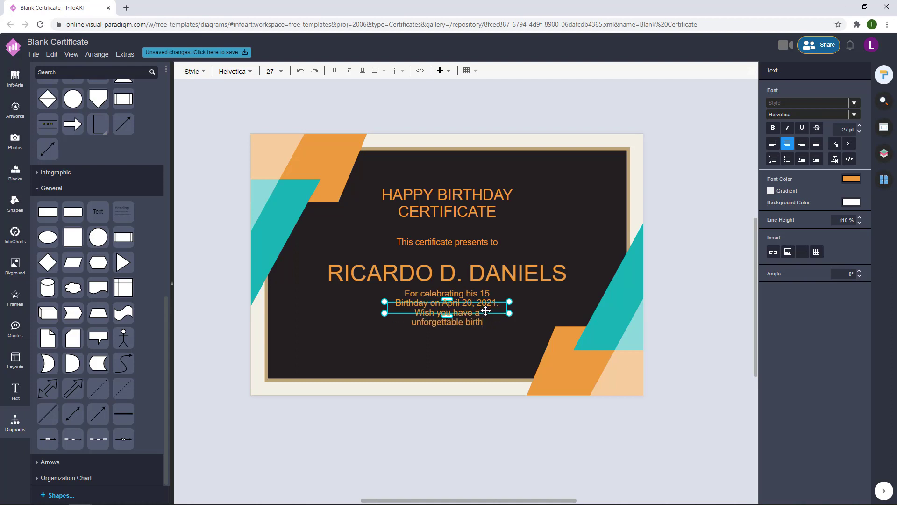
type("day!")
type(" Let's")
type(" Ceke")
key("BackSpace")
key("BackSpace")
type("cc")
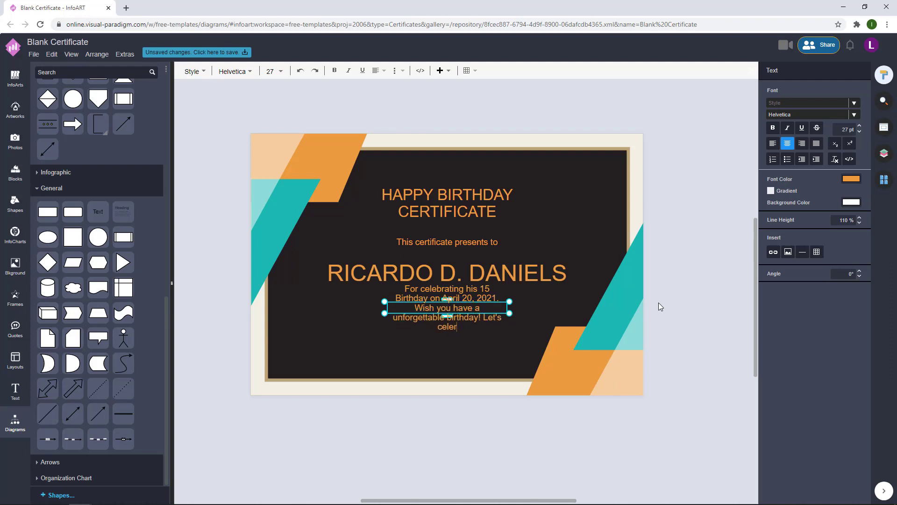
left_click(658, 307)
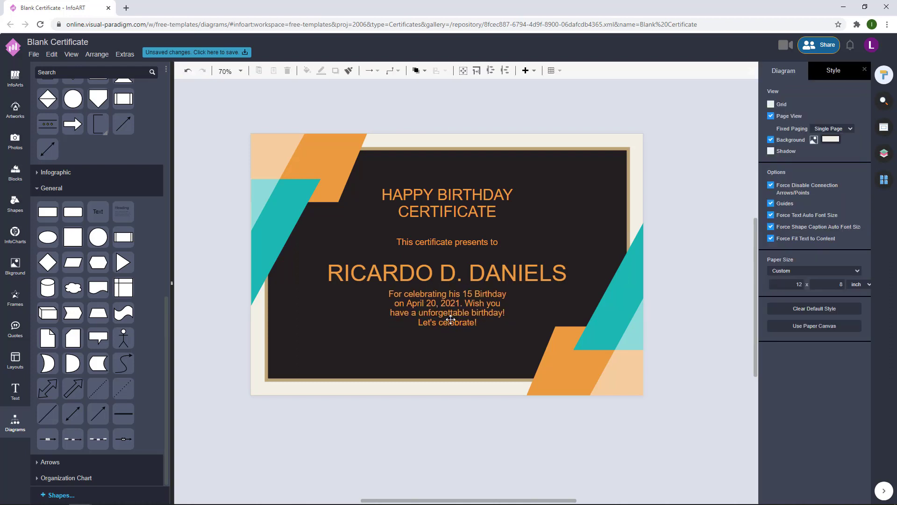
- Resize the birthday message box so it wraps onto three centred lines
left_click(468, 304)
left_click_drag(510, 307, 487, 308)
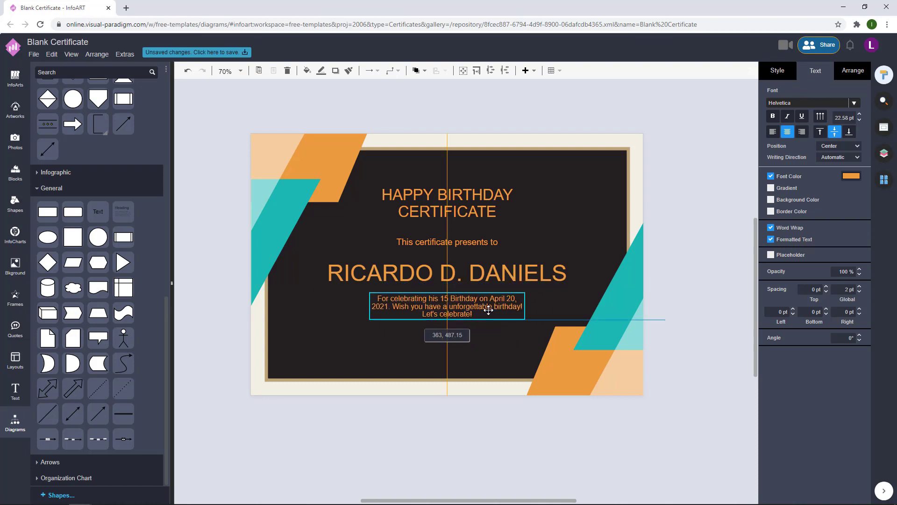
double_click(488, 308)
left_click(602, 275)
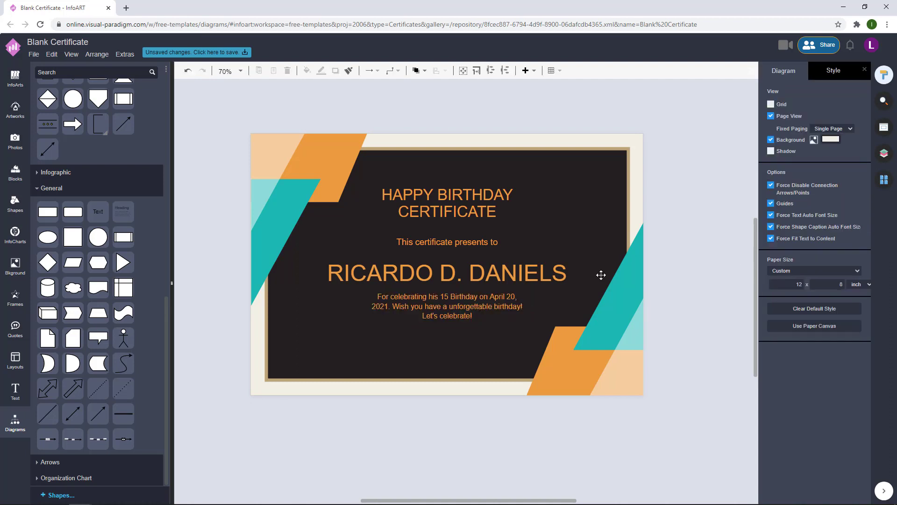
left_click(521, 301)
- Nudge the name up, then move all four text blocks slightly down together
left_click(666, 279)
left_click_drag(556, 273, 556, 272)
left_click(680, 255)
scroll(683, 279, "right", 1)
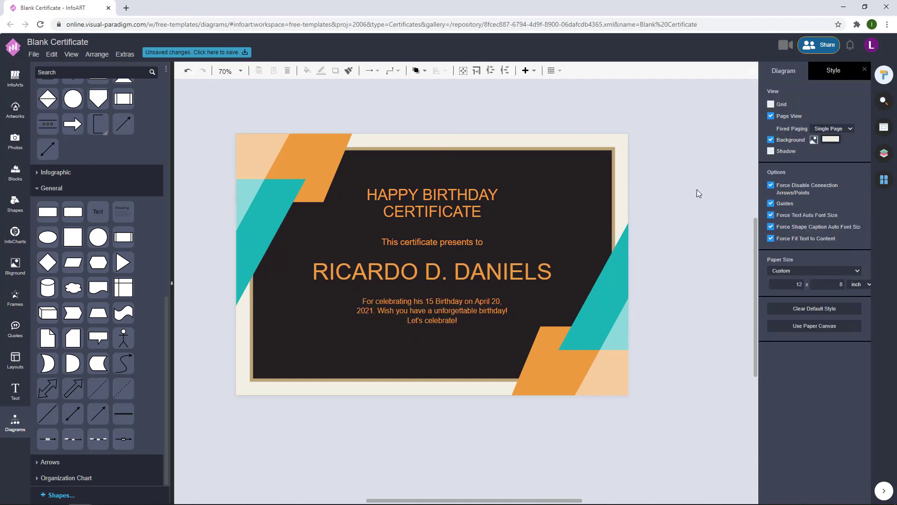
key("ctrl+a")
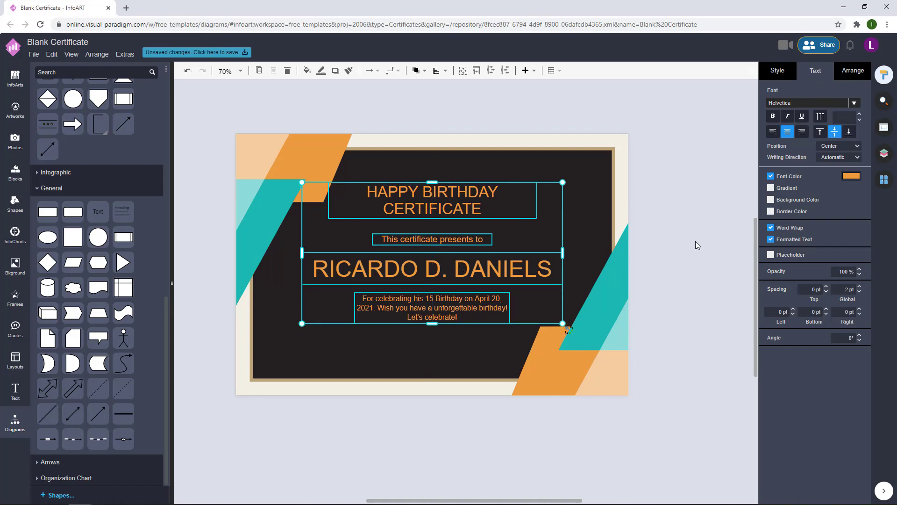
left_click(696, 242)
left_click(440, 220)
key("ctrl+a")
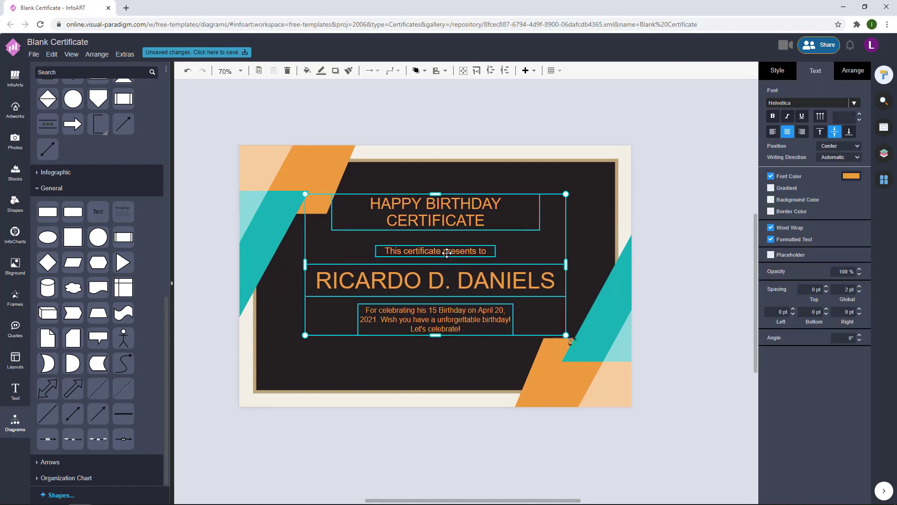
left_click_drag(444, 252, 443, 256)
left_click(715, 282)
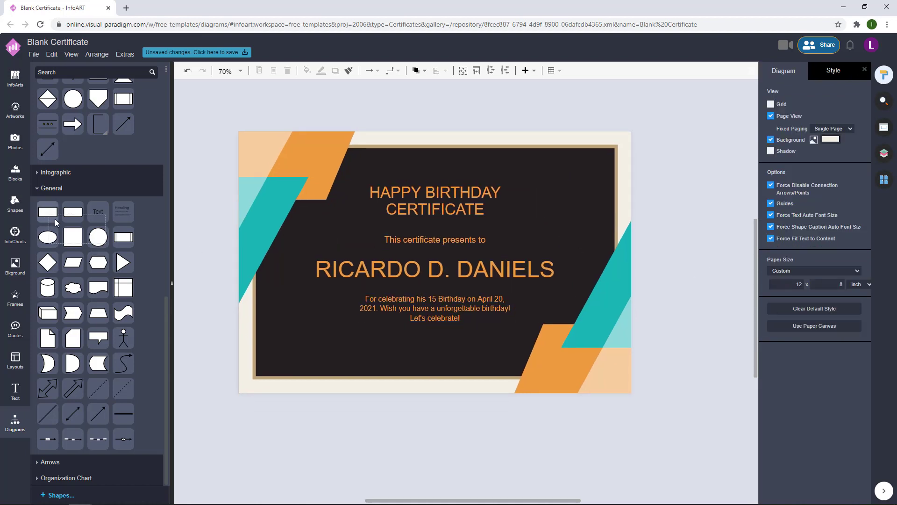
- Add a rectangle flattened into a thin bar with light cream F2F0E6 fill
left_click_drag(48, 211, 284, 352)
left_click_drag(304, 353, 400, 351)
left_click_drag(333, 342, 331, 361)
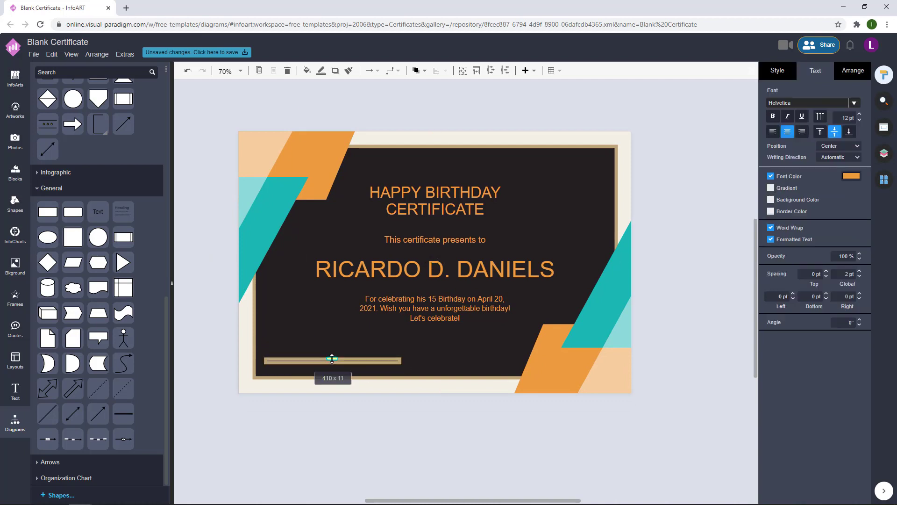
left_click_drag(400, 361, 368, 362)
left_click(777, 70)
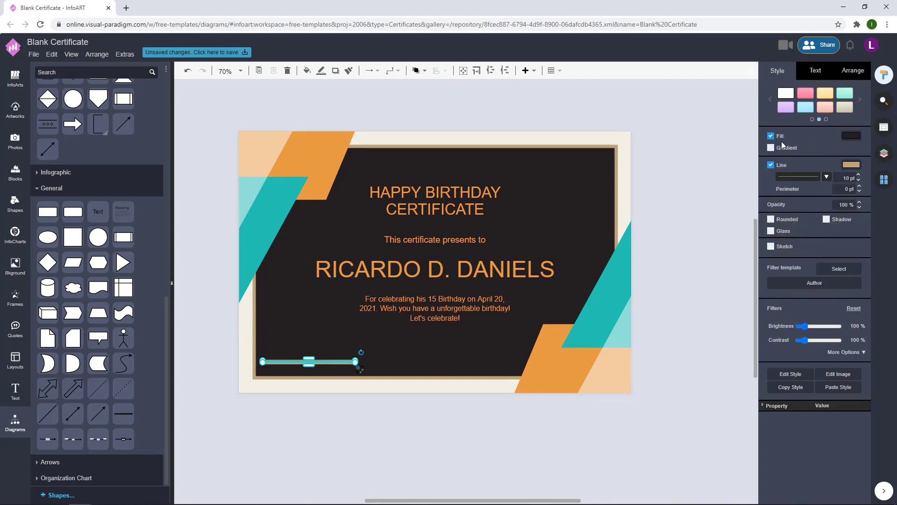
left_click(851, 136)
left_click(865, 350)
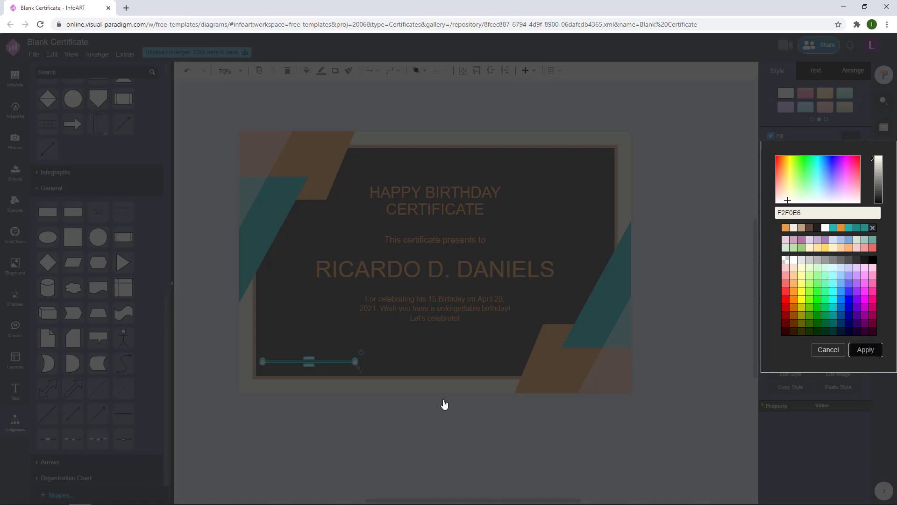
- Position the signature bars near the bottom and nudge the longer one up
left_click_drag(344, 361, 461, 355)
left_click(358, 356)
left_click(854, 74)
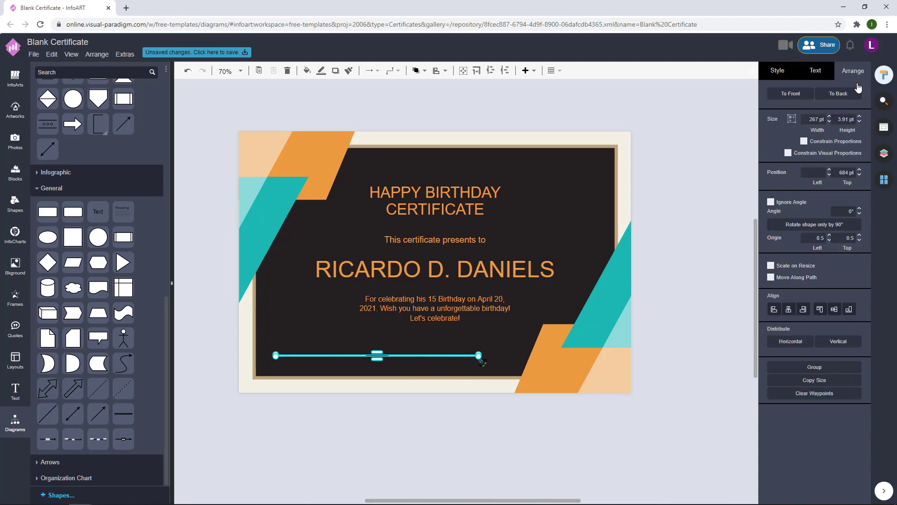
key("Up")
key("Up")
key("Up")
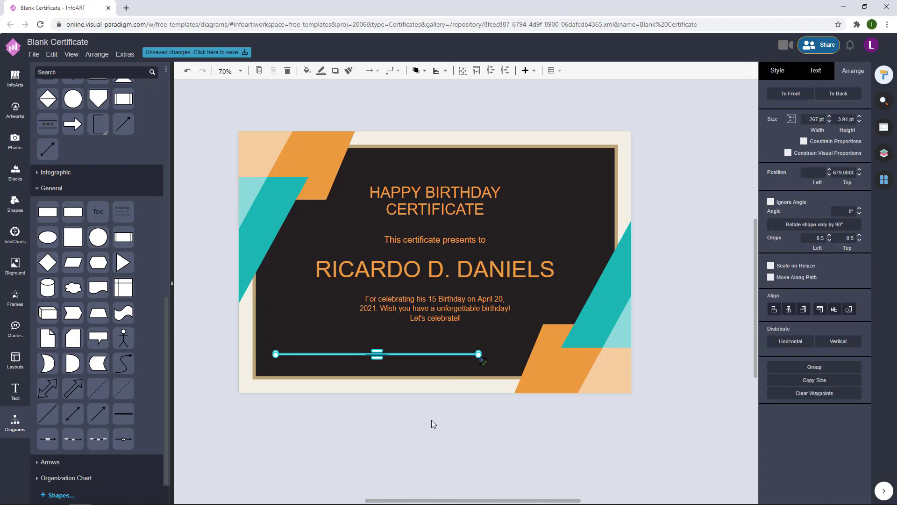
- Select the message, name, presents line and title together
left_click(459, 314)
left_click(465, 267, "shift")
left_click(470, 238, "shift")
left_click(470, 204, "shift")
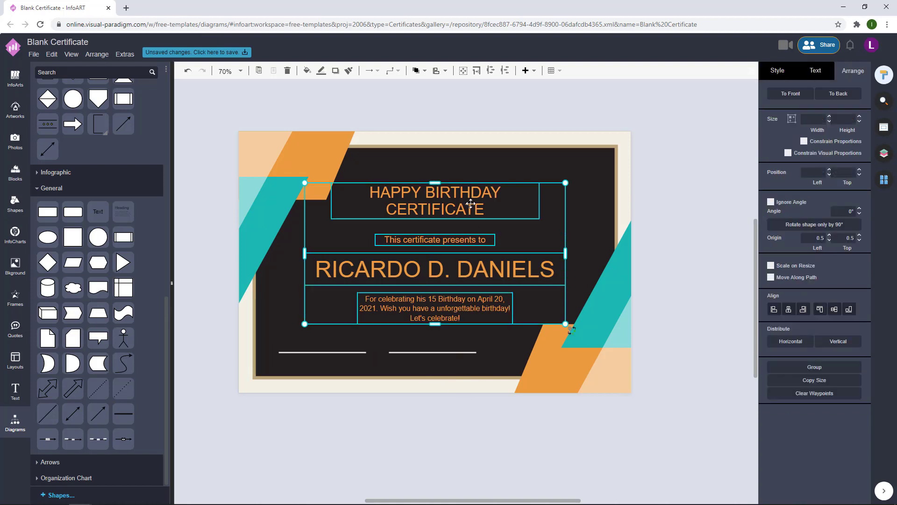
- Move the four text blocks up slightly and check the signature lines
key("Up")
key("Up")
key("Up")
key("Up")
key("Up")
key("Up")
key("Up")
key("Up")
left_click(662, 200)
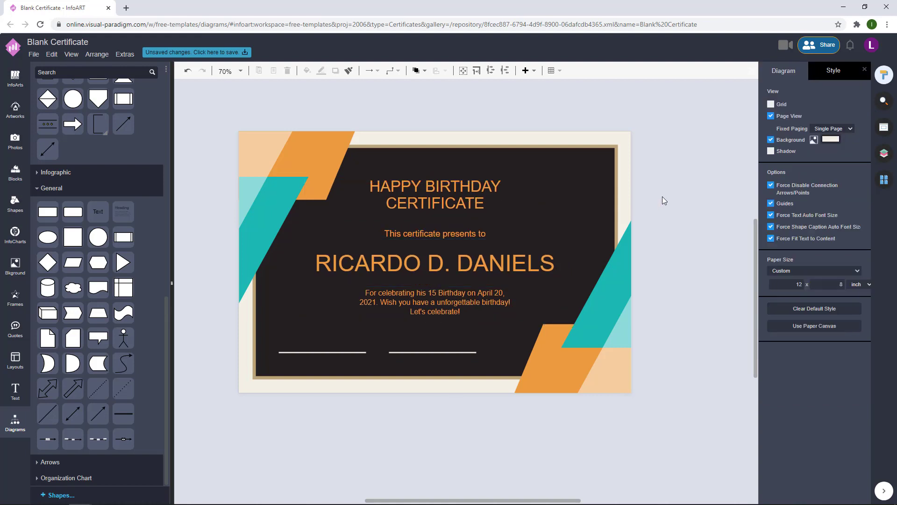
left_click(359, 355)
left_click(357, 354)
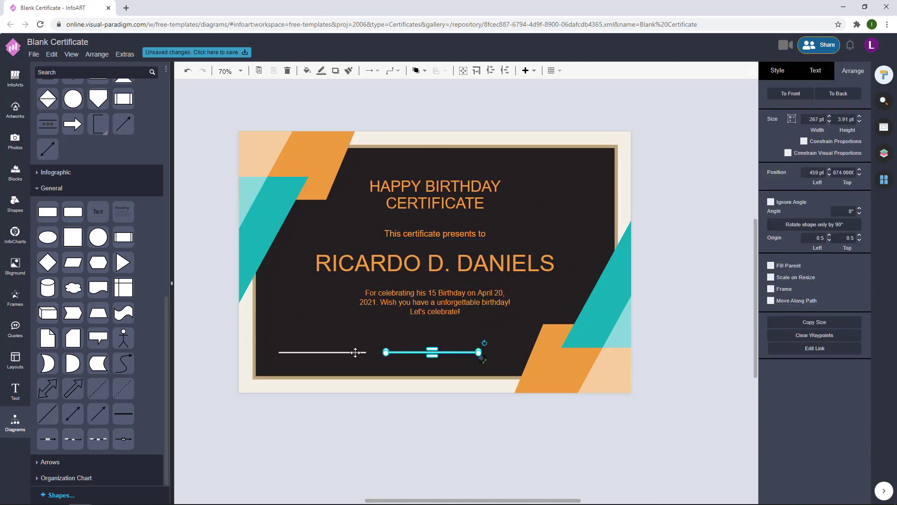
left_click(699, 229)
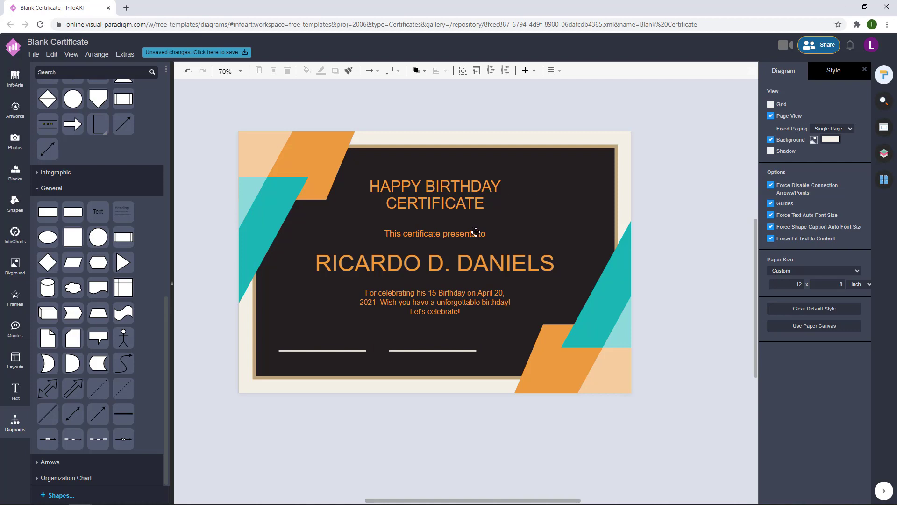
- Copy the presents-to line down and make the presents-to line and message white
left_click_drag(477, 234, 379, 360)
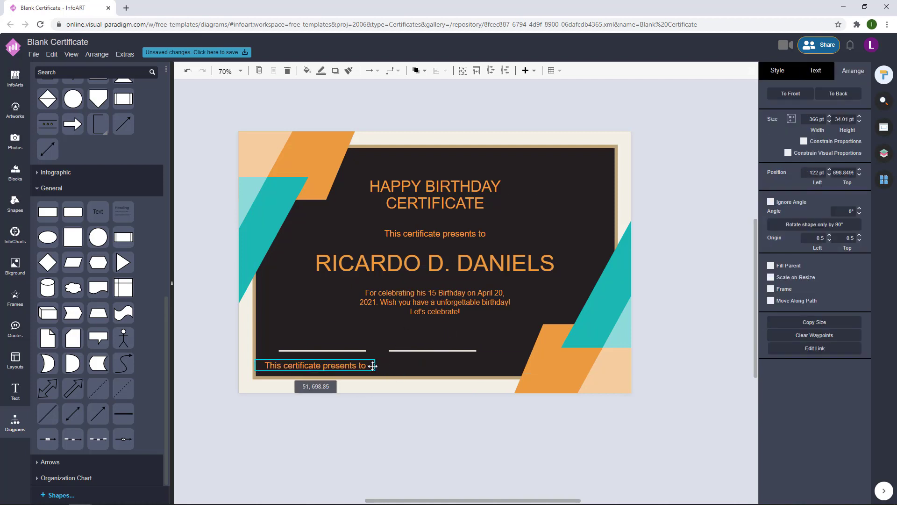
left_click(480, 230)
left_click(816, 71)
left_click(850, 176)
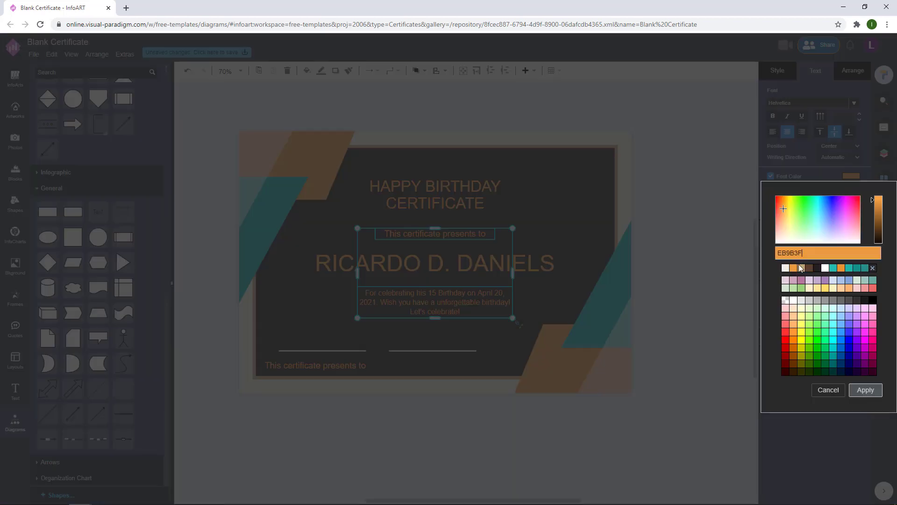
left_click(785, 267)
left_click(863, 389)
- Turn the copy into a 'DATE' label sized under the left signature line
left_click_drag(347, 369, 358, 364)
double_click(359, 364)
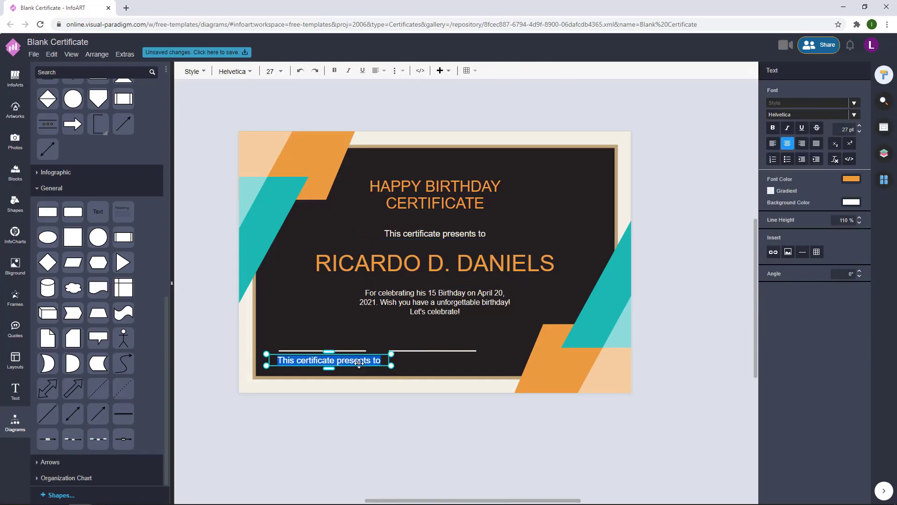
type("DATE")
left_click(356, 419)
scroll(292, 367, "up", 3, "ctrl")
left_click(451, 354)
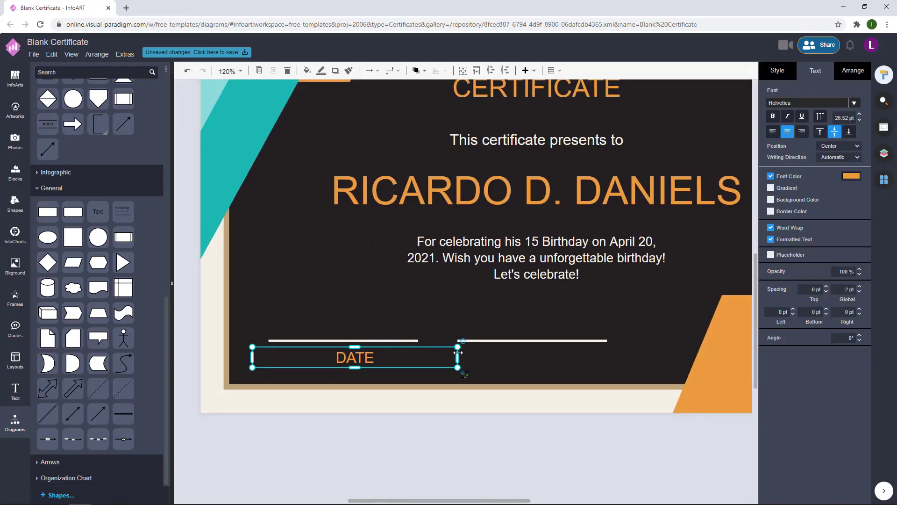
left_click_drag(461, 344, 537, 357)
- Retype the label under the right line as 'SIGNATURE'
double_click(537, 357)
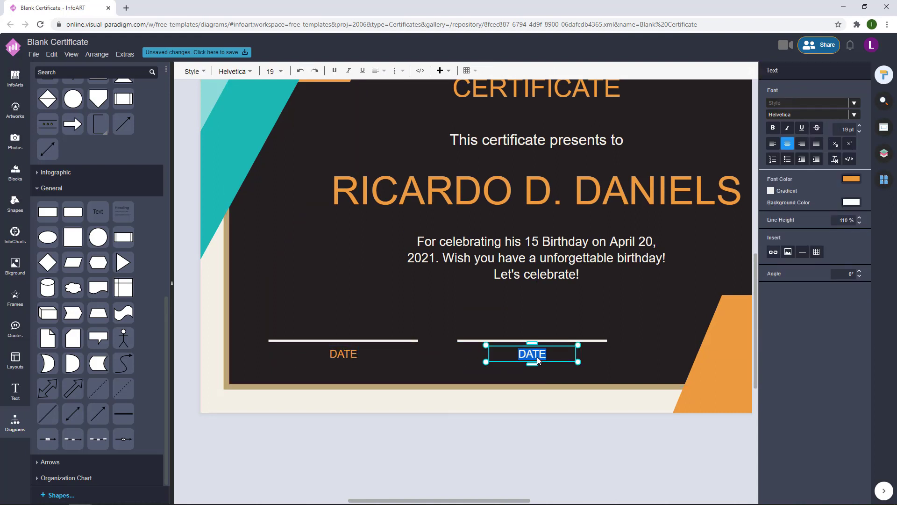
type("SIGNATURE")
left_click(533, 425)
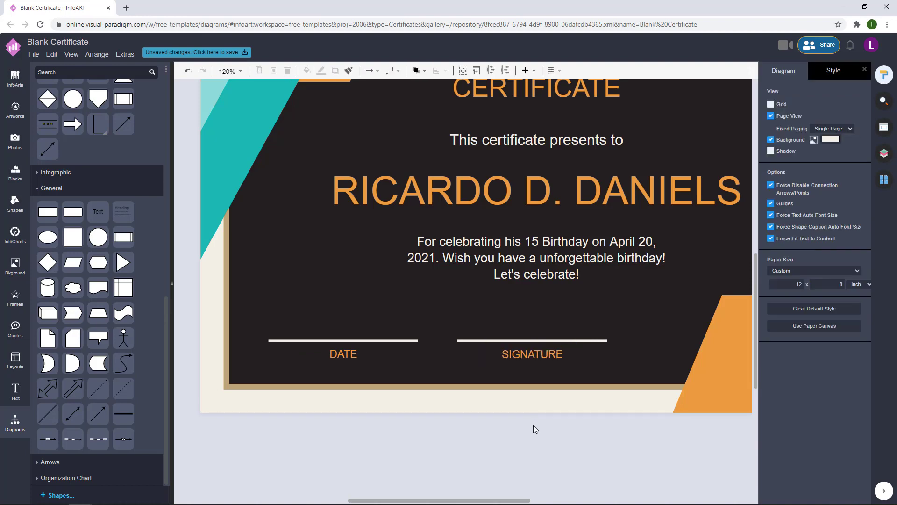
scroll(520, 450, "down", 3)
left_click(380, 379)
- Give the title, recipient name, DATE and SIGNATURE labels Chelsea Market, after trying Atomic Age
left_click(490, 379, "shift")
left_click(542, 283, "shift")
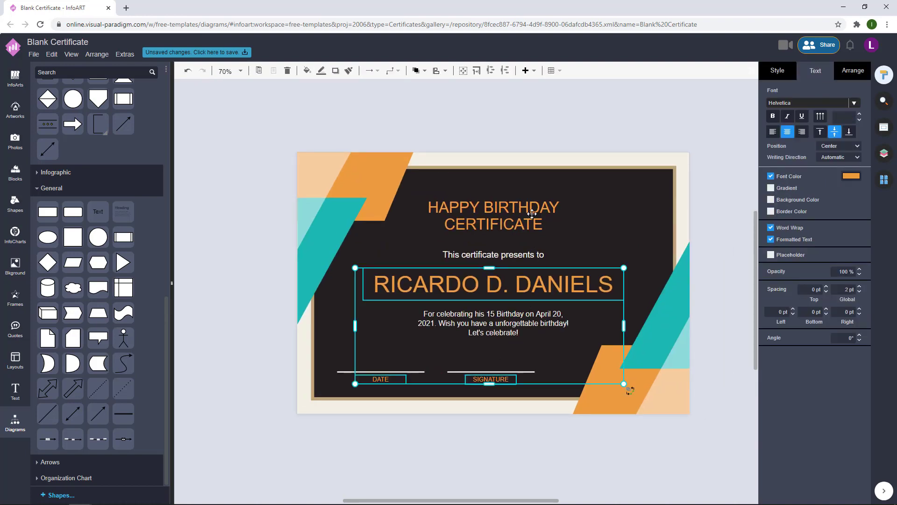
left_click(531, 215, "shift")
left_click(854, 103)
scroll(797, 172, "down", 5)
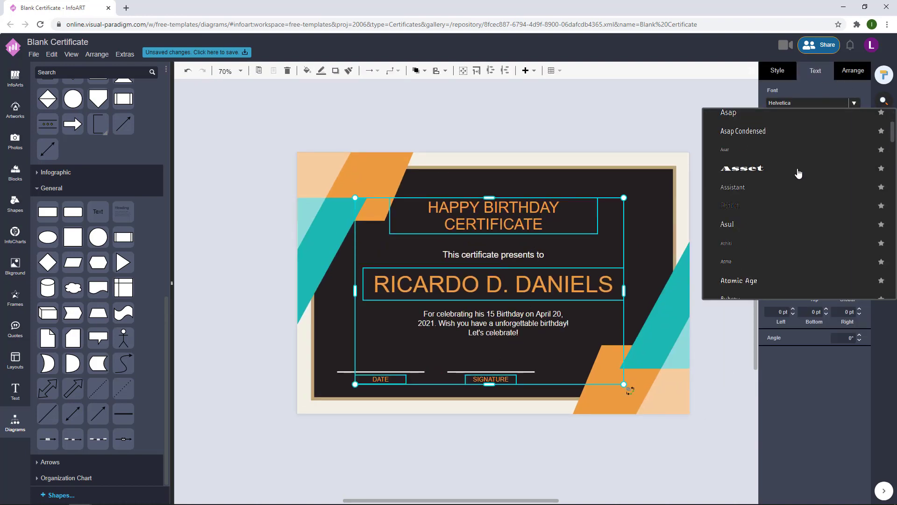
left_click(767, 274)
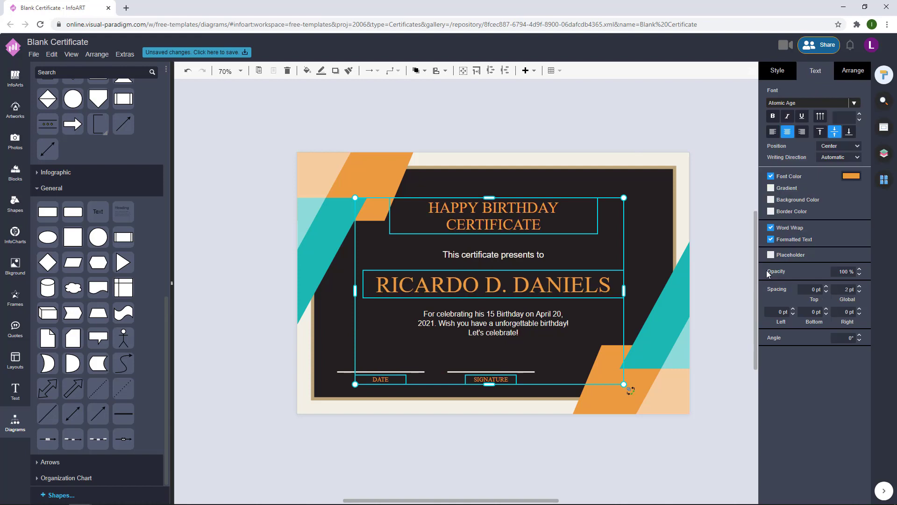
left_click(854, 103)
scroll(788, 229, "down", 10)
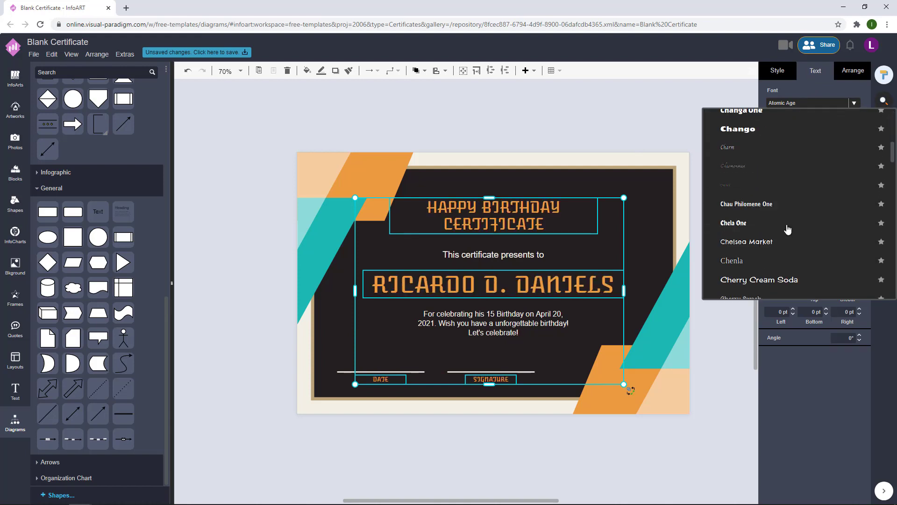
left_click(779, 237)
- Try the Be Vietnam and Caveat fonts on the two white text blocks
left_click(708, 216)
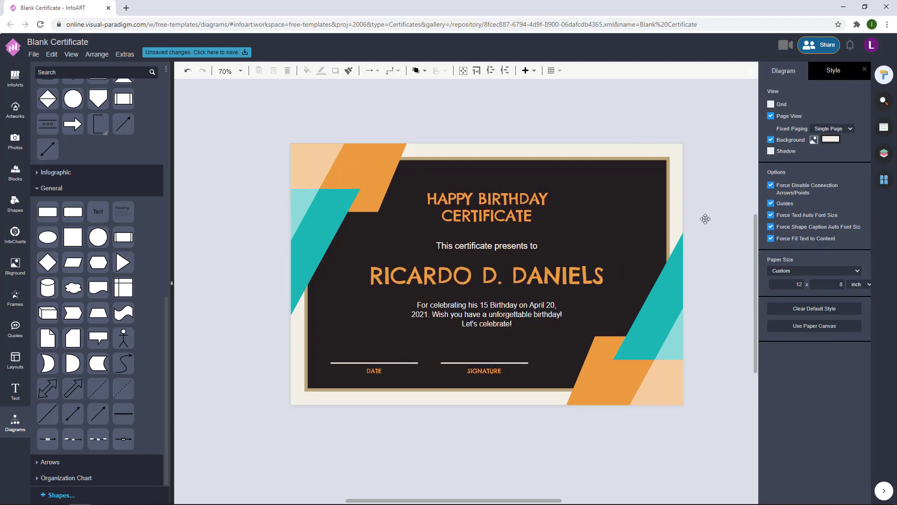
left_click(500, 202)
left_click(851, 105)
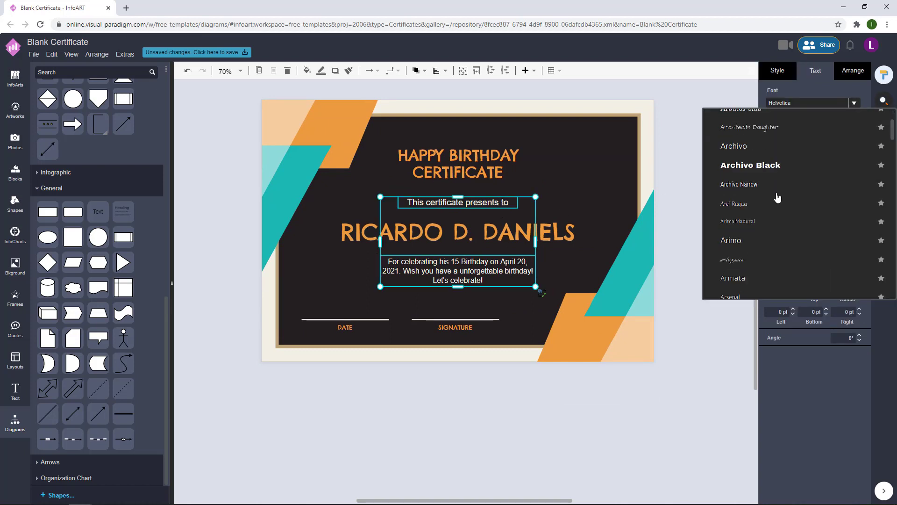
scroll(777, 198, "down", 5)
left_click(777, 184)
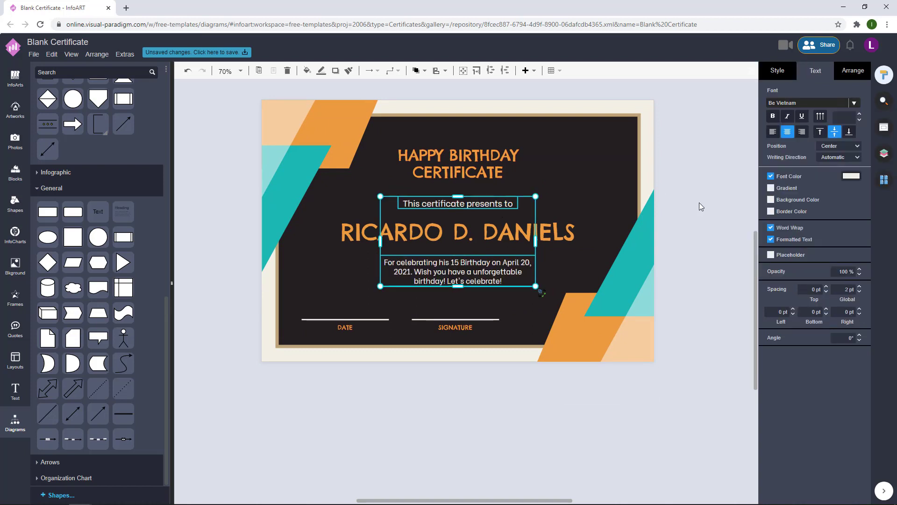
left_click(856, 106)
scroll(787, 220, "down", 10)
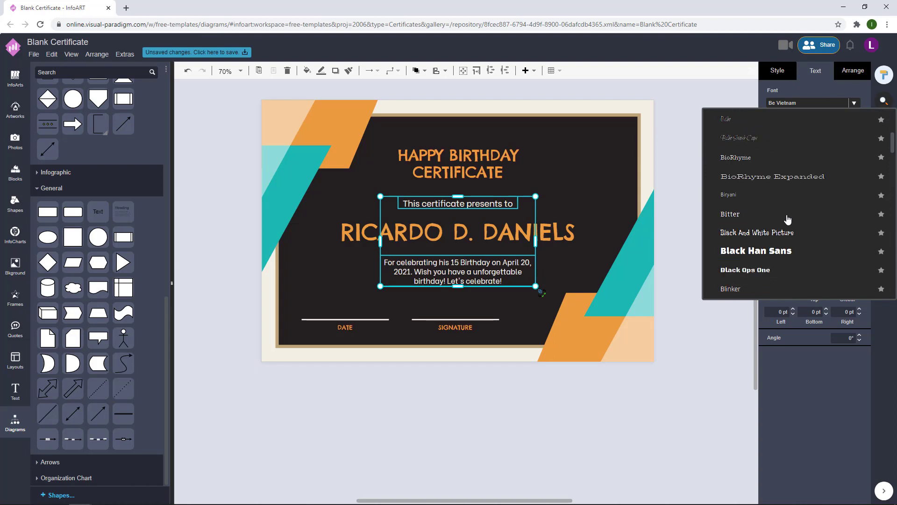
scroll(787, 220, "down", 2)
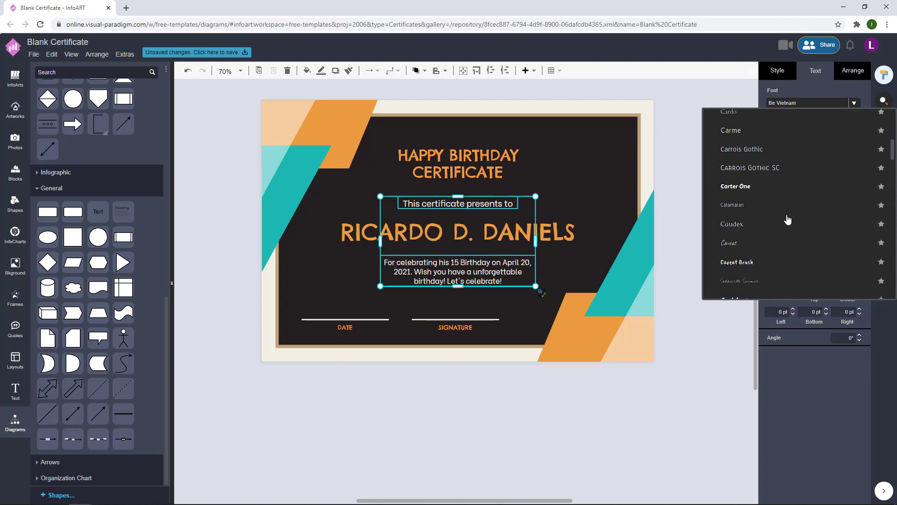
left_click(760, 243)
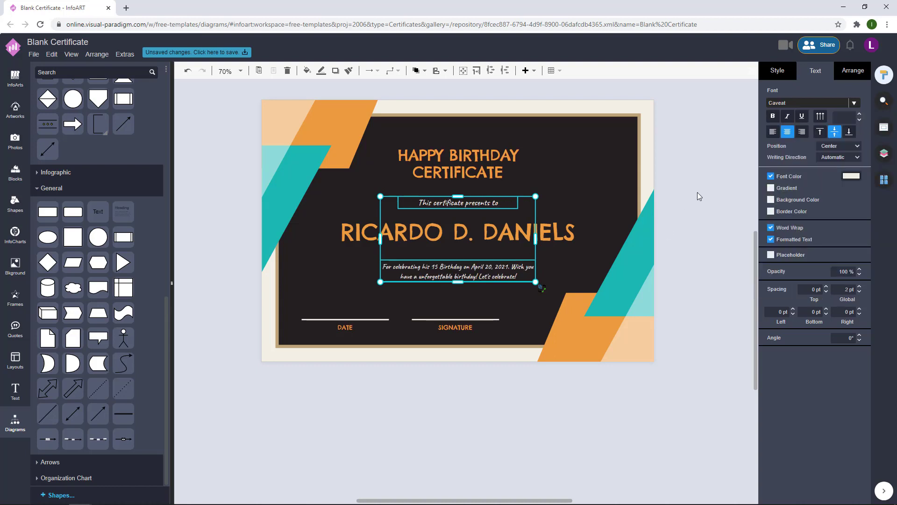
- Switch the presents-to line and birthday message to Darker Grotesque
left_click(855, 106)
scroll(806, 189, "down", 10)
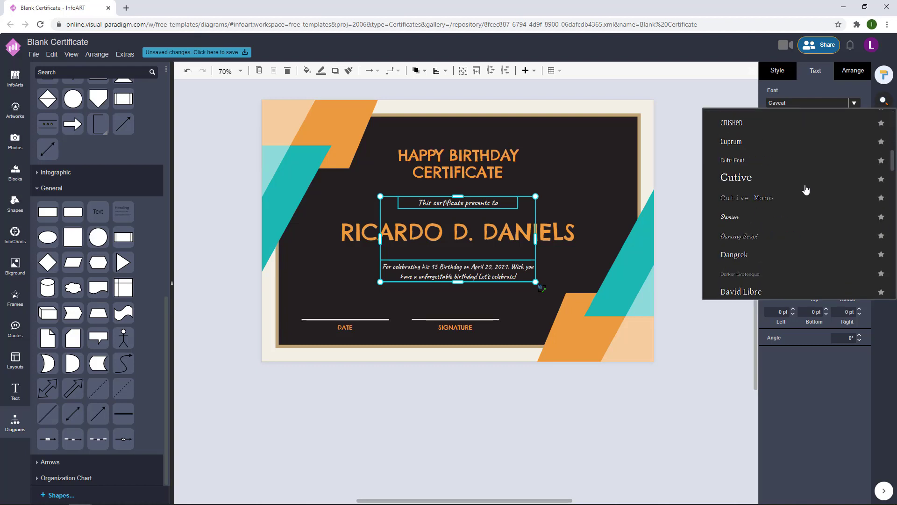
scroll(803, 188, "down", 3)
scroll(797, 186, "up", 3)
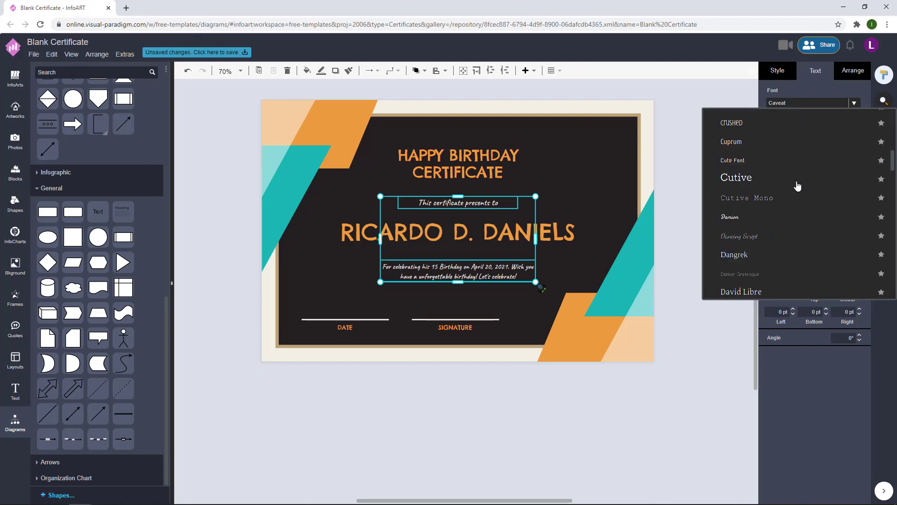
left_click(757, 276)
- Reduce the two white text blocks' font size, leaving the message at 23 pt
left_click(858, 116)
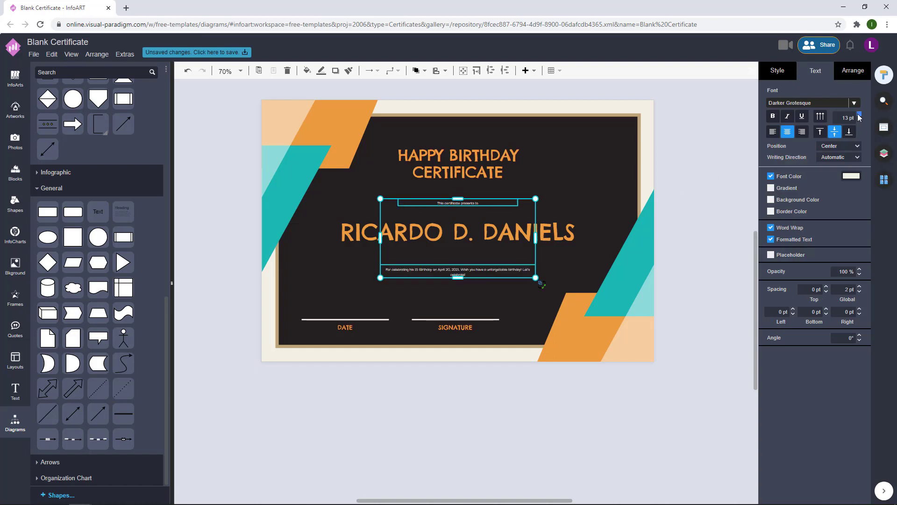
left_click(858, 115)
left_click(858, 115)
left_click(858, 116)
left_click(859, 115)
left_click(859, 115)
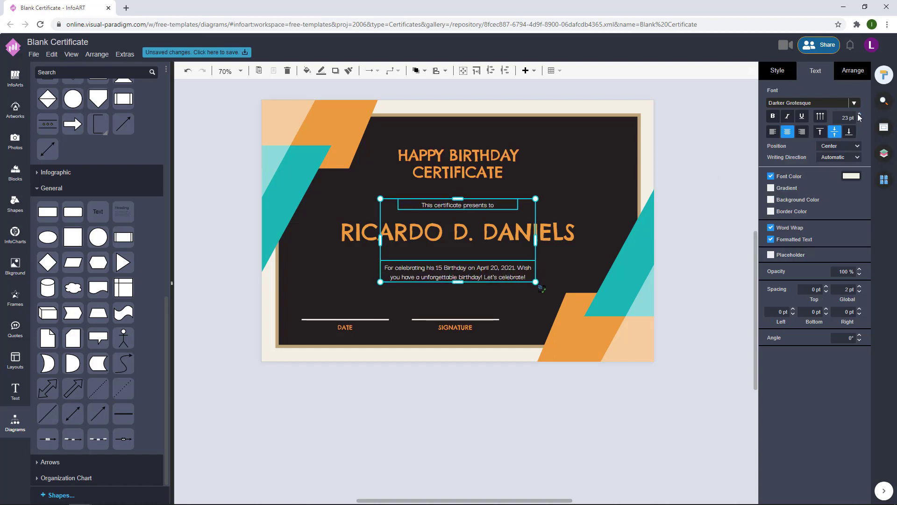
left_click(858, 115)
left_click(858, 115)
- Enlarge the presents-to line on its own to 30 pt
left_click(752, 164)
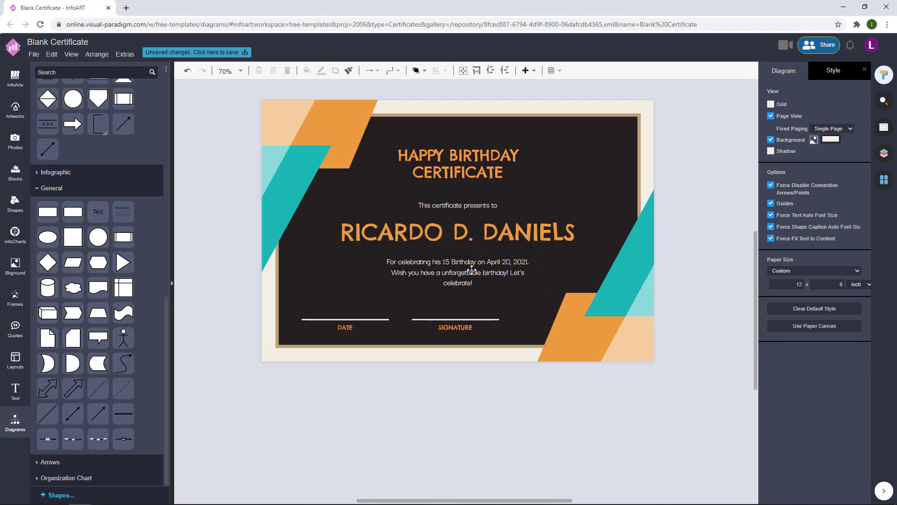
left_click(486, 204)
left_click(860, 115)
left_click(860, 114)
left_click(860, 114)
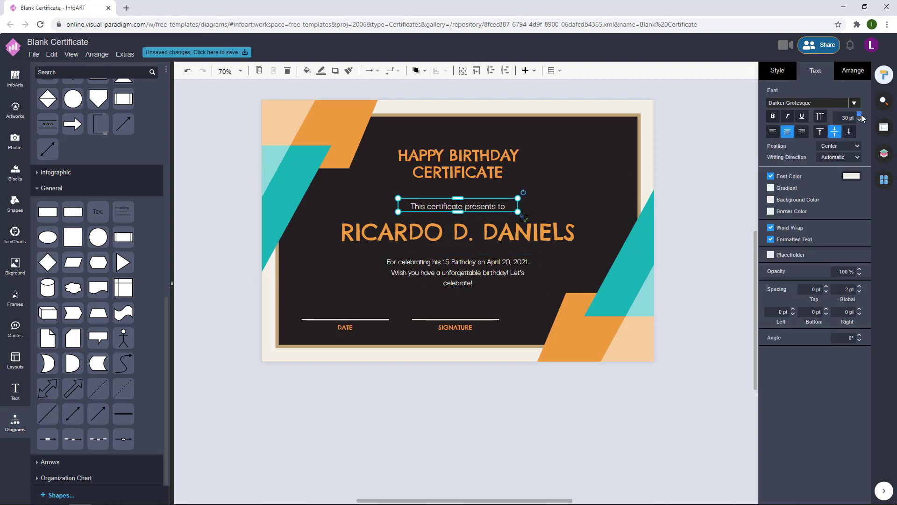
left_click(860, 114)
left_click(671, 192)
left_click(514, 211)
left_click(534, 221)
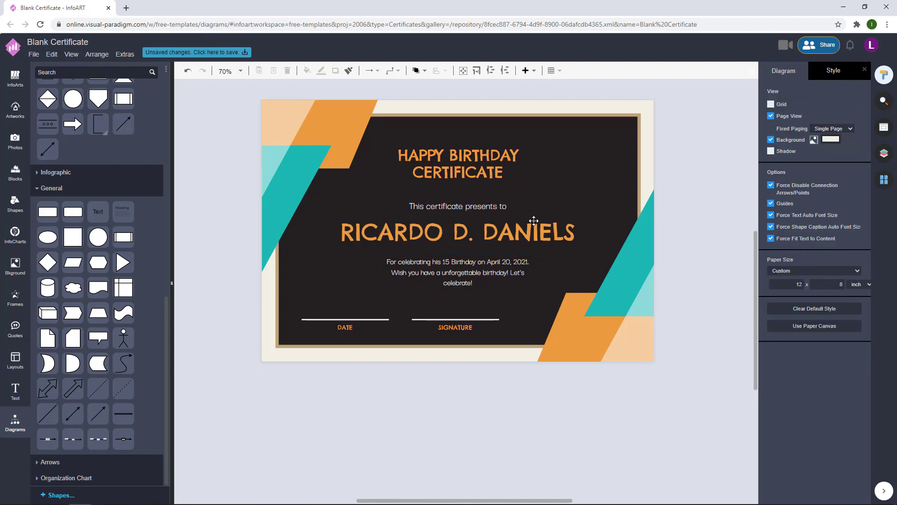
left_click(495, 206)
left_click(859, 115)
- Move the three centre text blocks up slightly
left_click(743, 162)
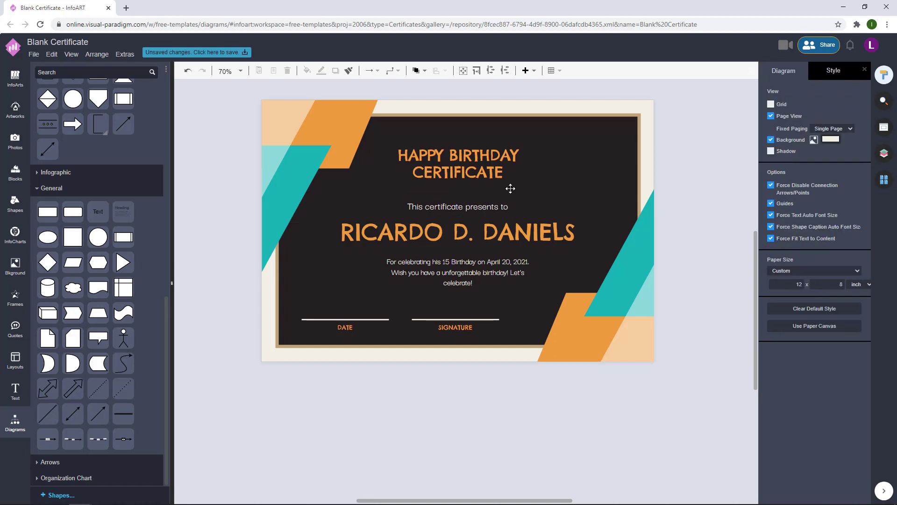
left_click(495, 207)
left_click_drag(495, 207, 495, 202)
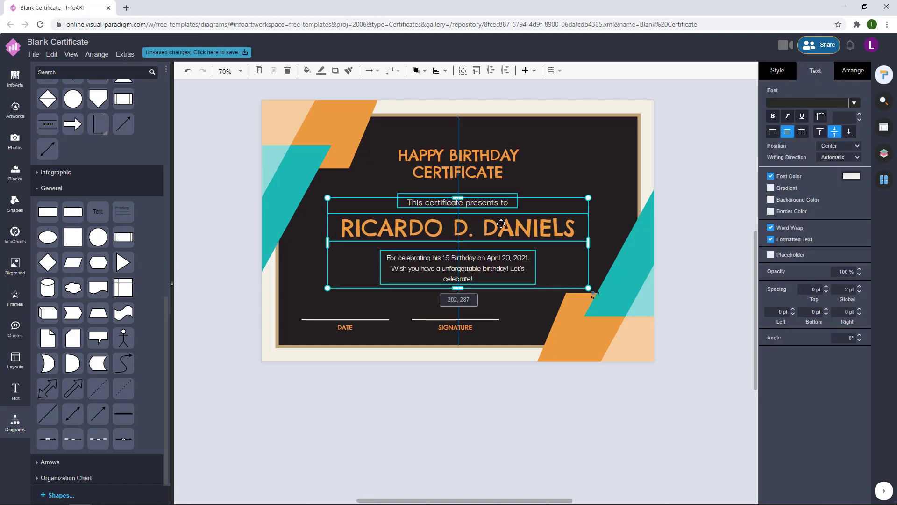
- Select the certificate title and start editing its word CERTIFICATE
left_click(739, 204)
left_click(541, 229)
left_click(681, 204)
left_click(544, 228)
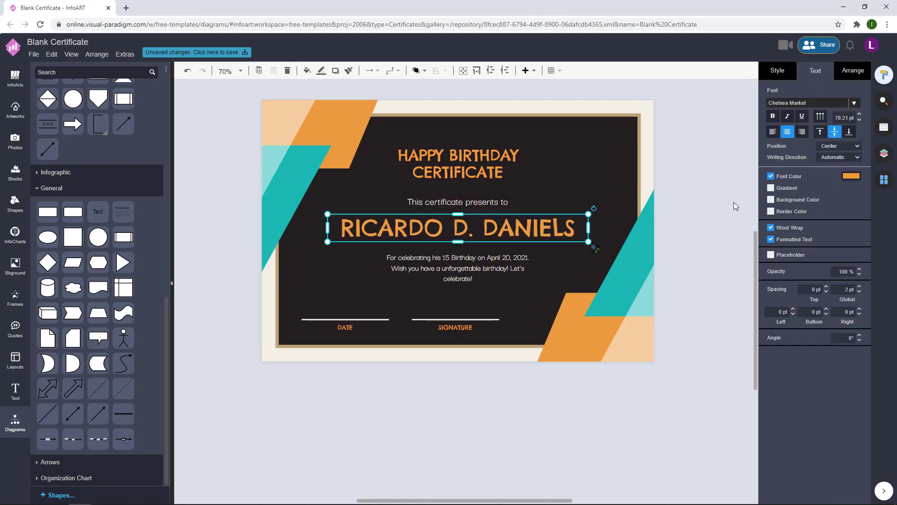
left_click(733, 202)
left_click(549, 237)
left_click(716, 200)
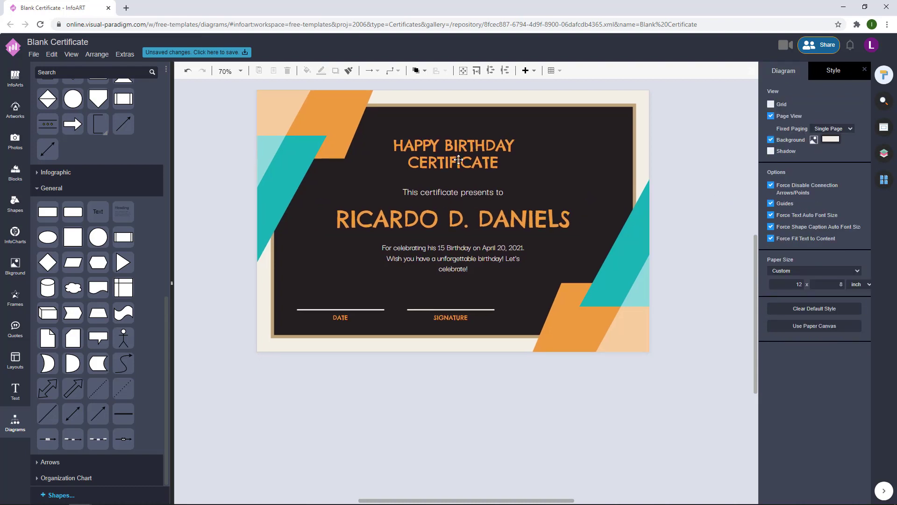
left_click(478, 157)
left_click(715, 152)
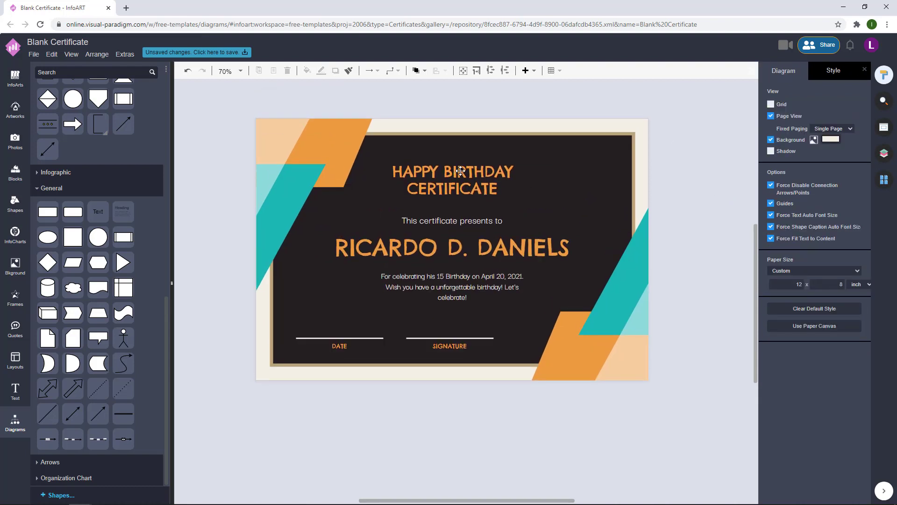
double_click(501, 189)
double_click(500, 189)
- Color the word CERTIFICATE teal, leaving HAPPY BIRTHDAY orange
left_click(854, 115)
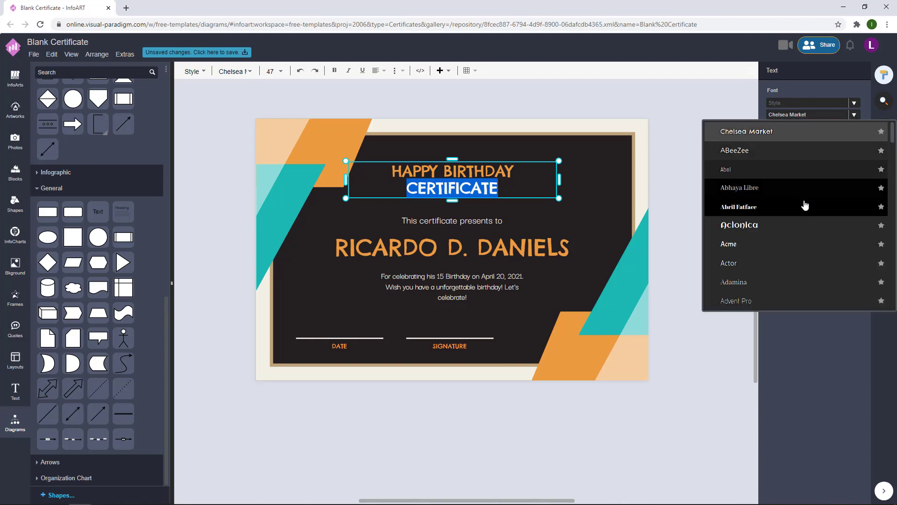
left_click(851, 179)
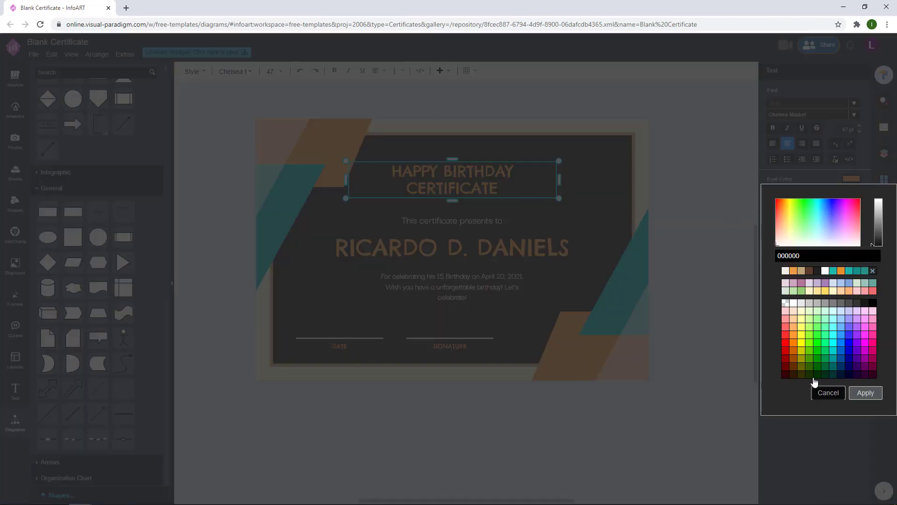
left_click(827, 390)
double_click(449, 186)
left_click_drag(498, 190, 413, 192)
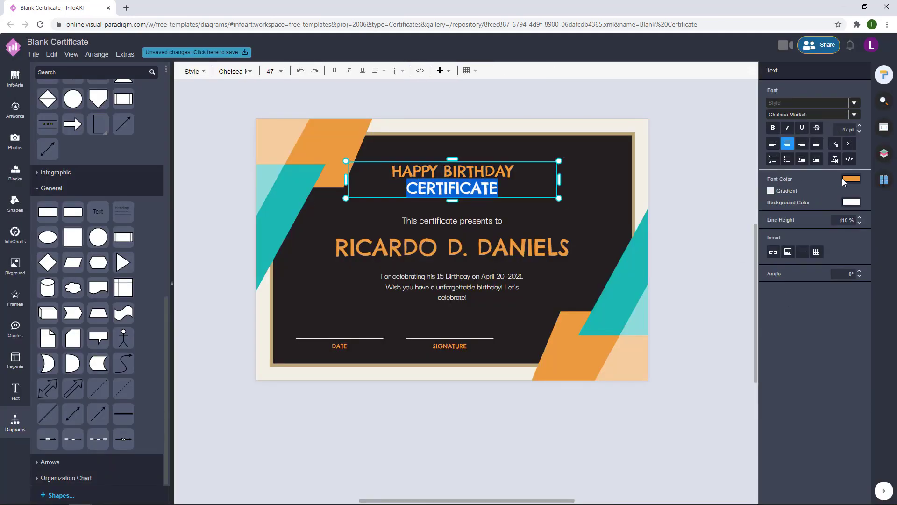
left_click(842, 178)
left_click(826, 273)
left_click(864, 392)
- Nudge the title, presents-to line, recipient name and birthday wishes up together
left_click(652, 243)
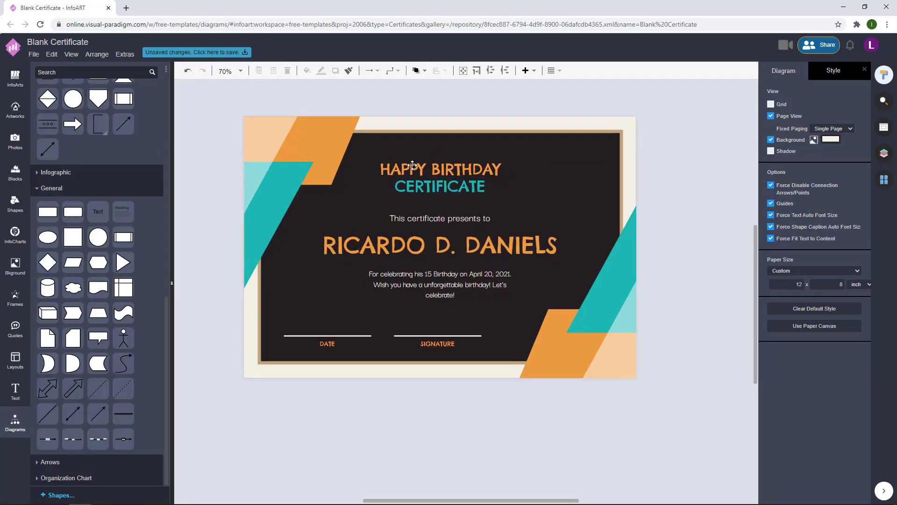
left_click(412, 165)
left_click(439, 218, "shift")
left_click(439, 245, "shift")
left_click(439, 284, "shift")
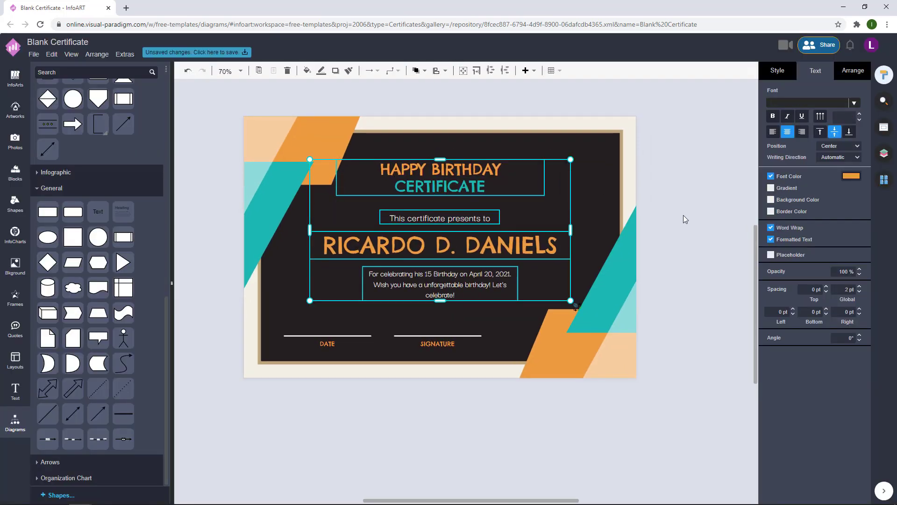
key("Up")
key("Up")
- Adjust the dark panel to sit at about 50, 50, evenly framed on the cream page
left_click(700, 236)
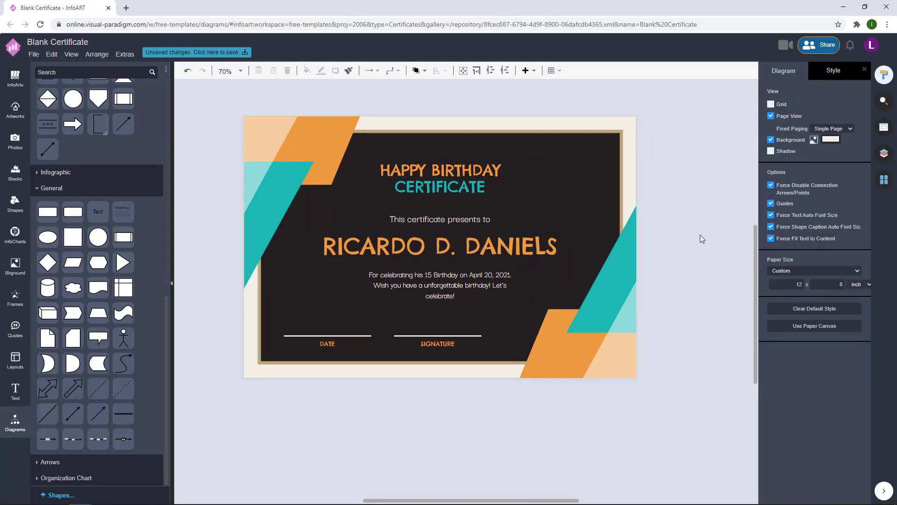
scroll(682, 247, "down", 2)
scroll(686, 240, "up", 1)
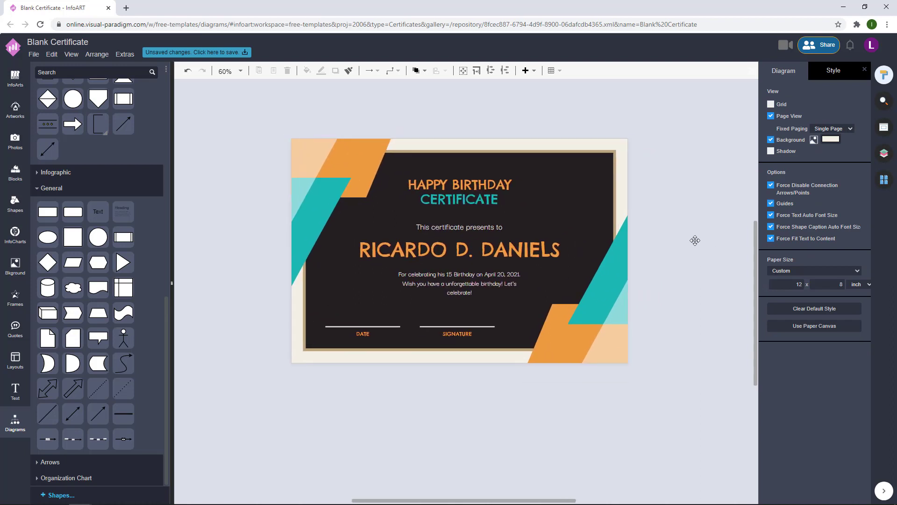
left_click(595, 173)
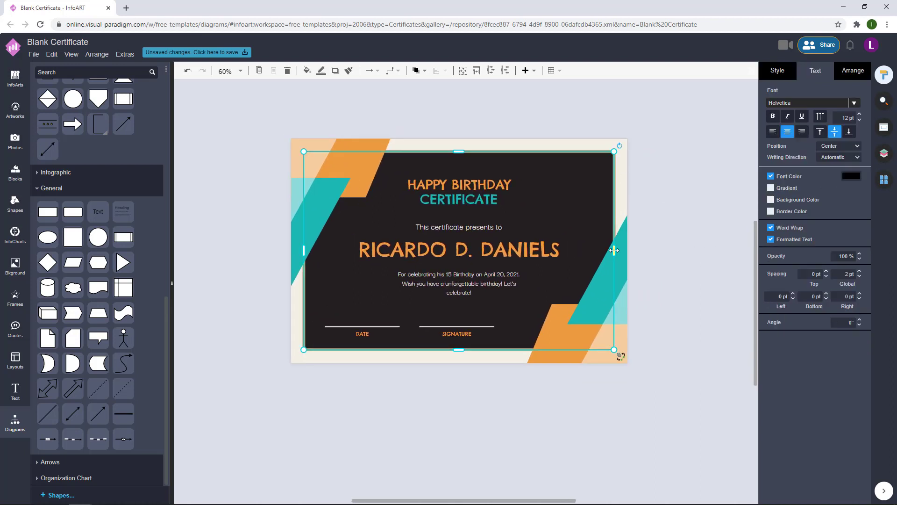
left_click_drag(614, 250, 610, 251)
left_click(550, 190)
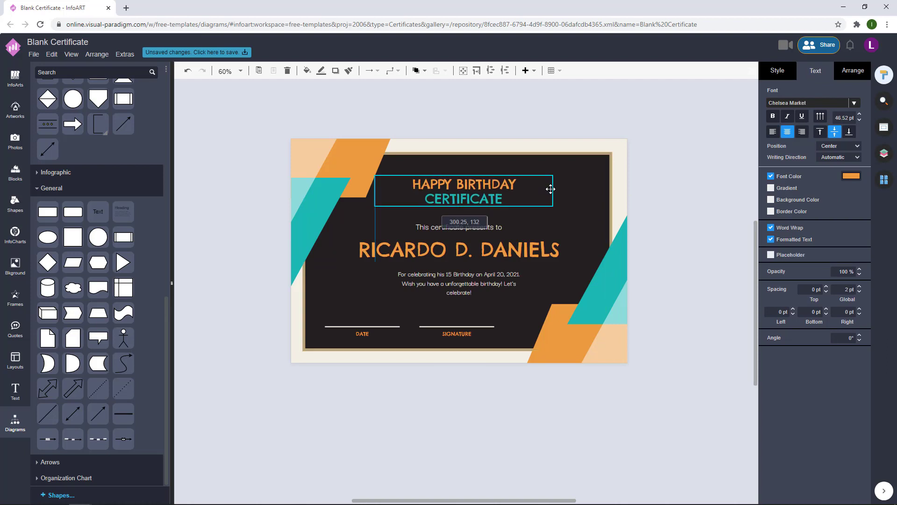
left_click(693, 178)
left_click_drag(589, 182, 591, 180)
left_click(713, 229)
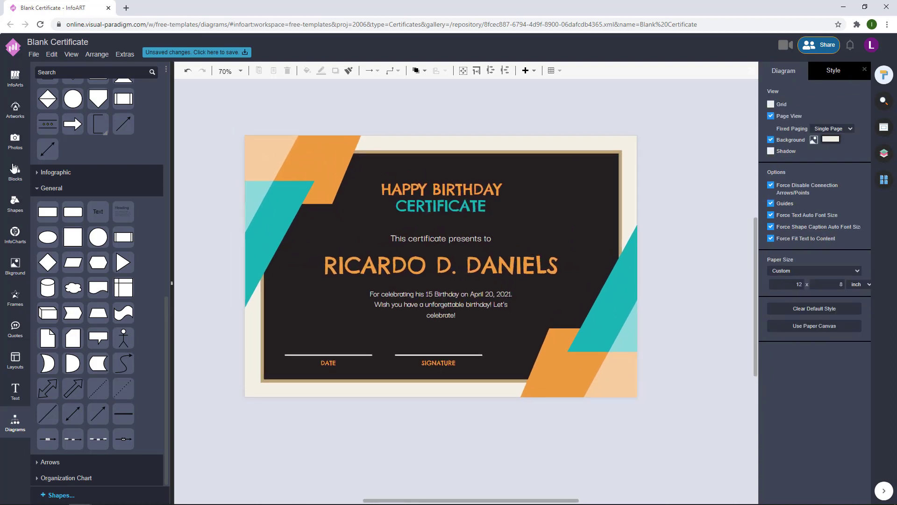
- Place a Memphis pattern background behind the certificate at 20% opacity
left_click(19, 263)
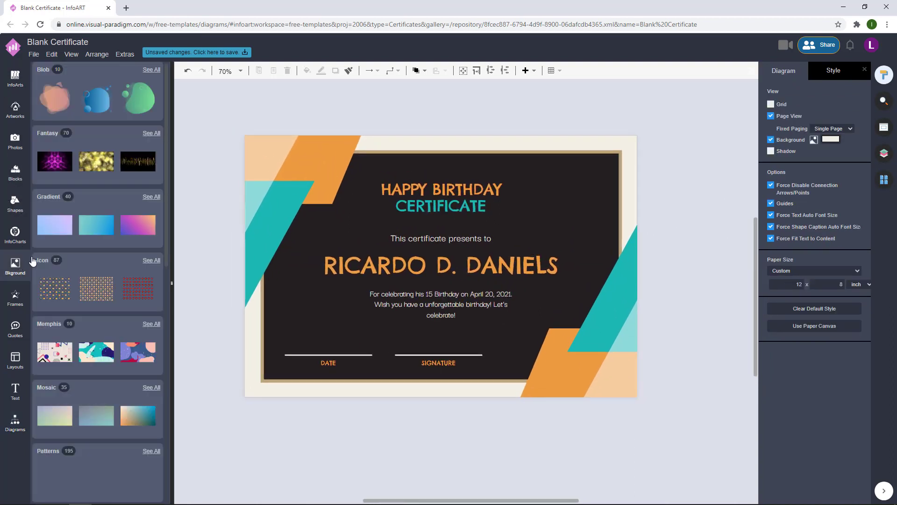
left_click_drag(56, 351, 252, 318)
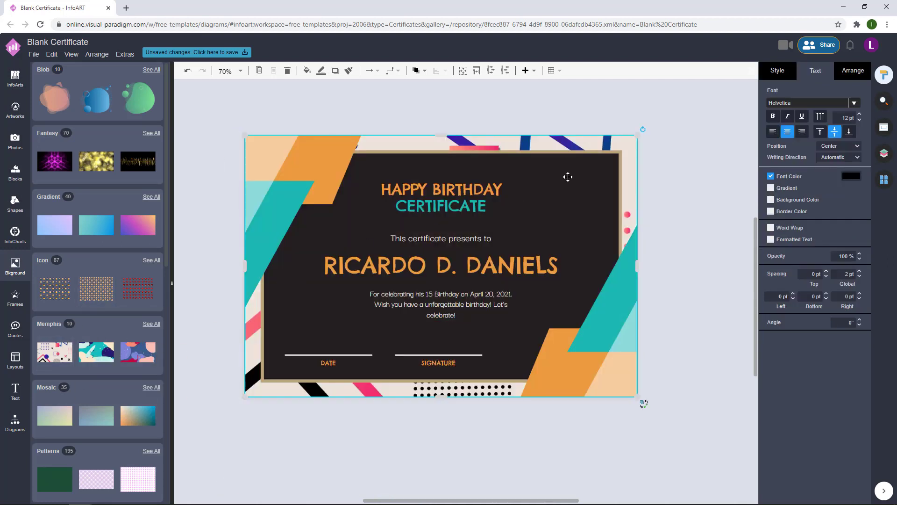
left_click(844, 147)
type("20")
key("Return")
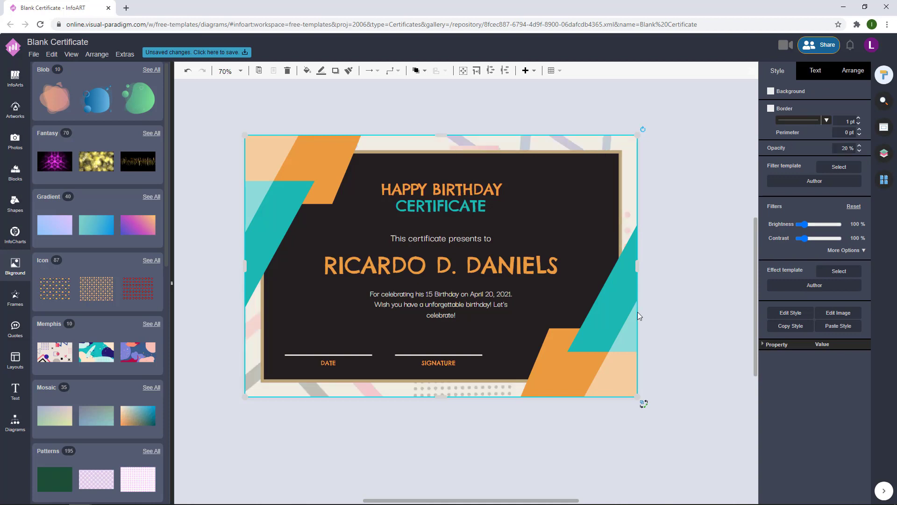
left_click(686, 262)
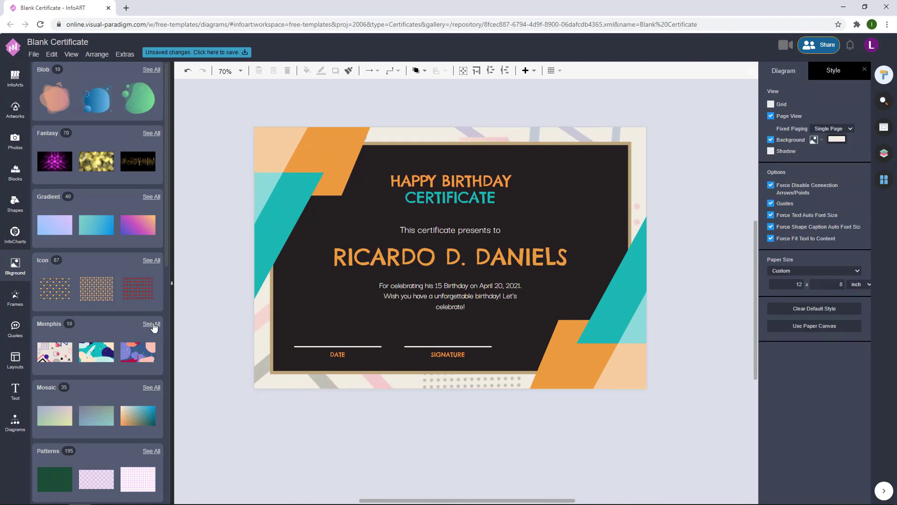
- Replace it with the striped, dotted Memphis pattern from the full Memphis set
left_click(151, 324)
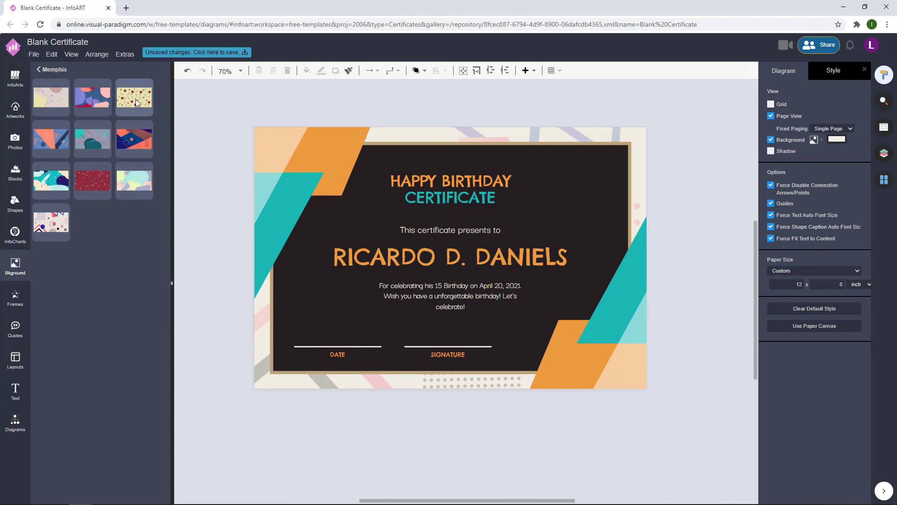
left_click(134, 97)
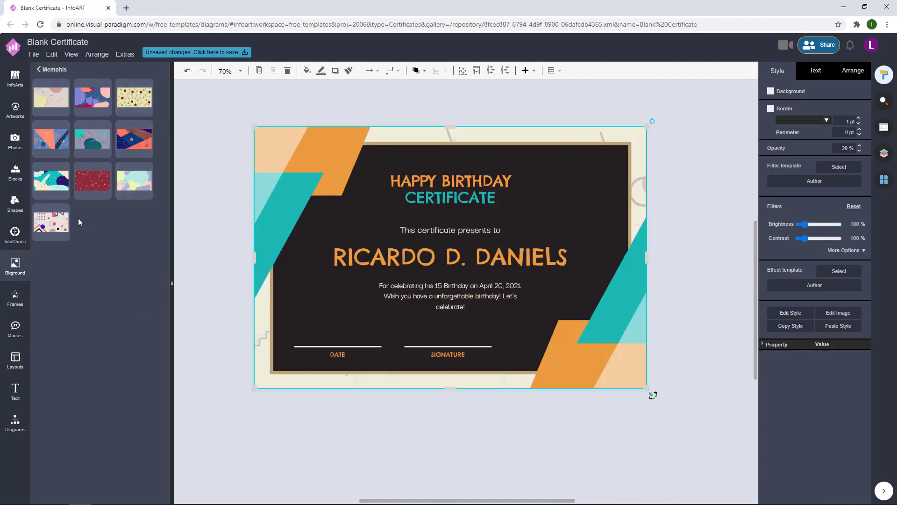
left_click_drag(56, 223, 257, 348)
left_click(657, 235)
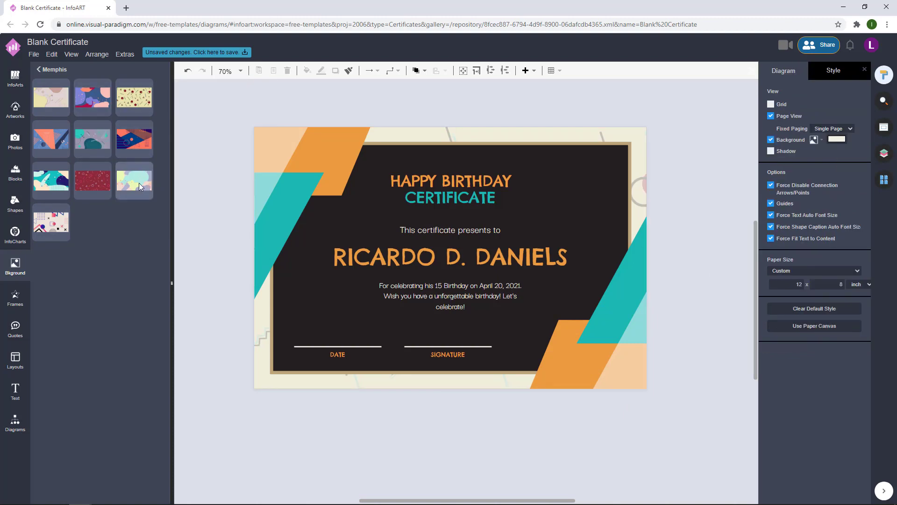
left_click_drag(139, 183, 716, 226)
left_click_drag(51, 222, 463, 277)
left_click(706, 212)
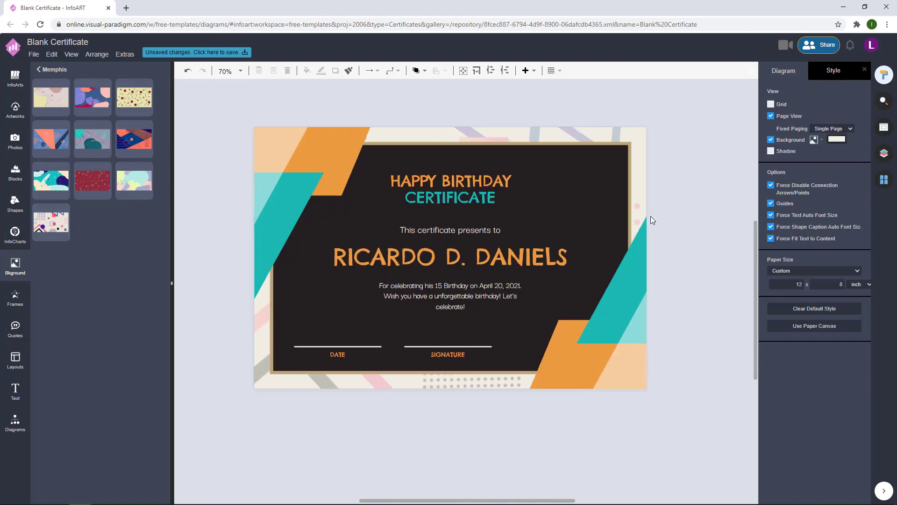
left_click_drag(650, 217, 675, 214)
left_click(884, 153)
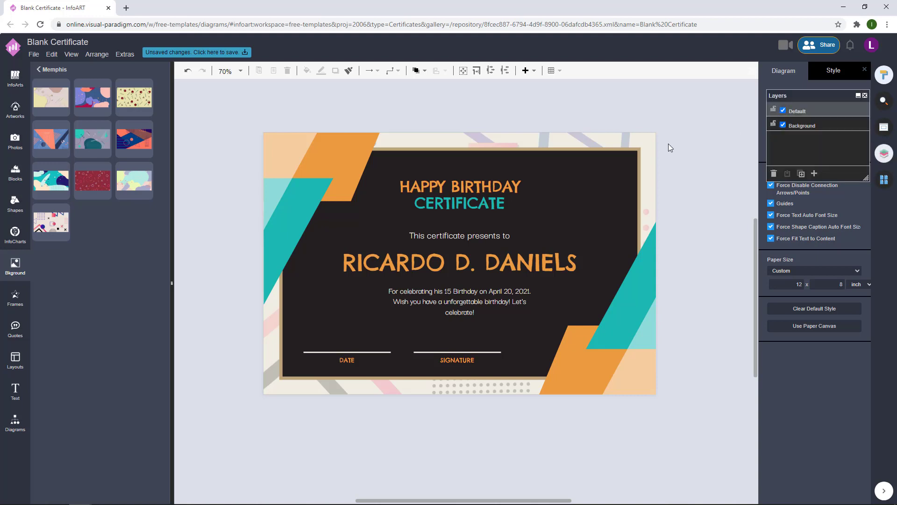
- Raise the Memphis background image's opacity from 20% to 30%
left_click(649, 147)
left_click(834, 149)
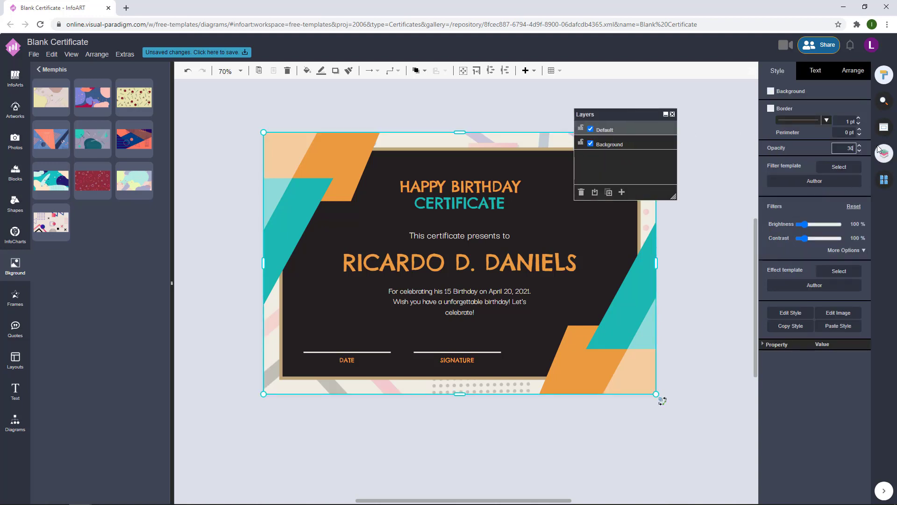
type("30")
left_click(699, 269)
left_click_drag(615, 114, 726, 127)
mouse_move(700, 274)
left_mouse_down()
mouse_move(686, 275)
mouse_move(693, 297)
mouse_move(690, 277)
left_mouse_up()
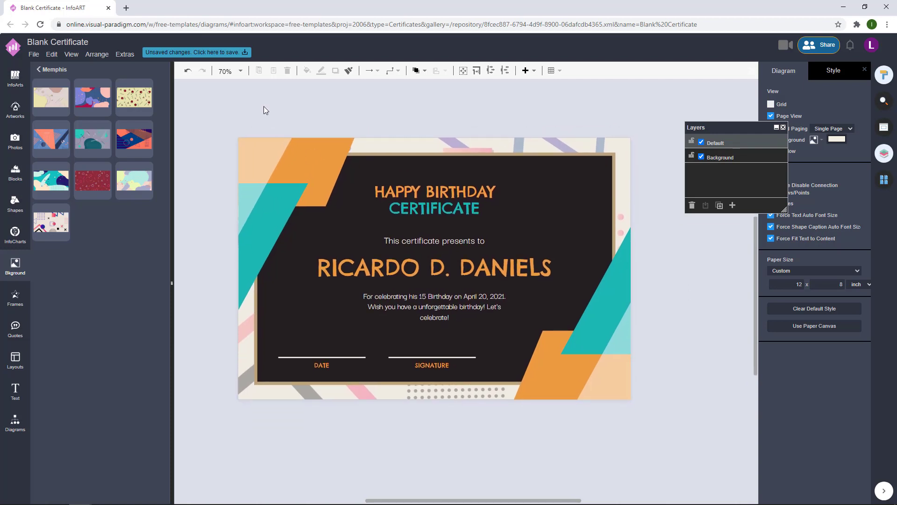
- Save to VP Online as 'Orange And Blue Blackboard Birthday Celebration Certificate'
left_click(235, 54)
type("Orange And Blue Blackboa")
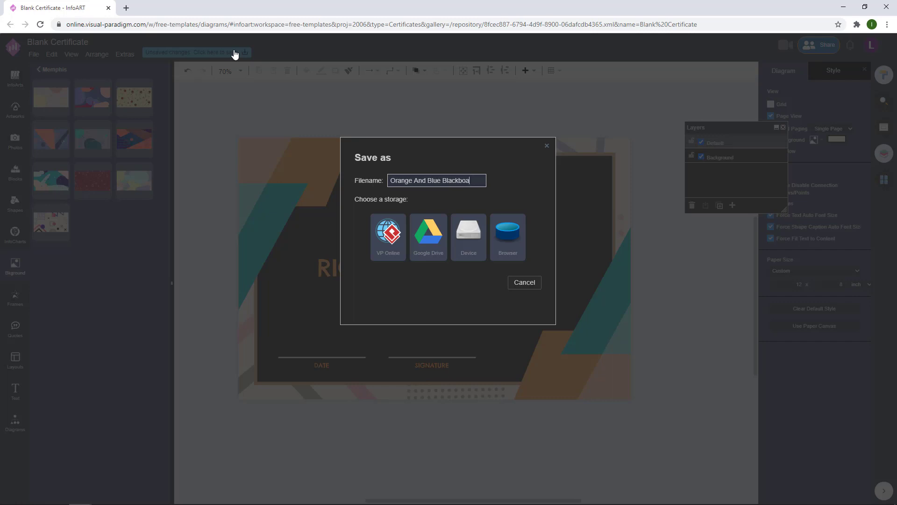
type("rthday Celebration Certificate")
left_click_drag(473, 183, 385, 181)
left_click(388, 234)
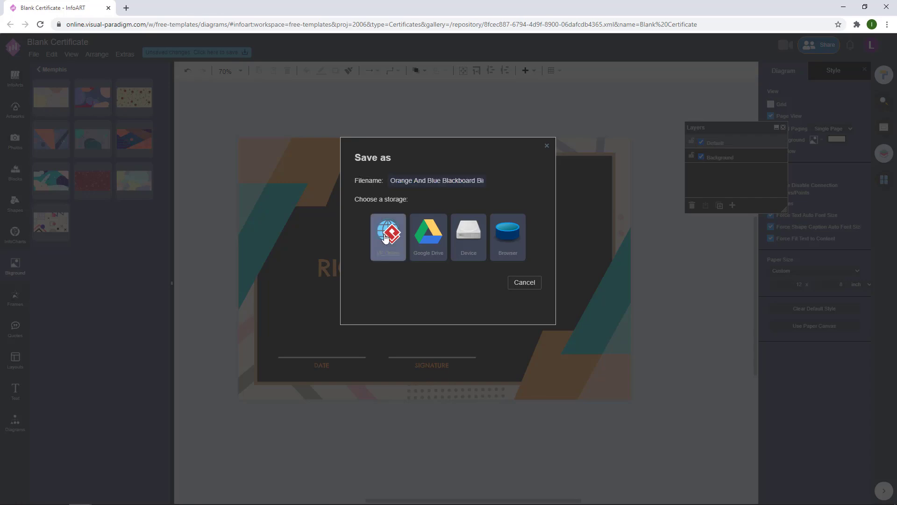